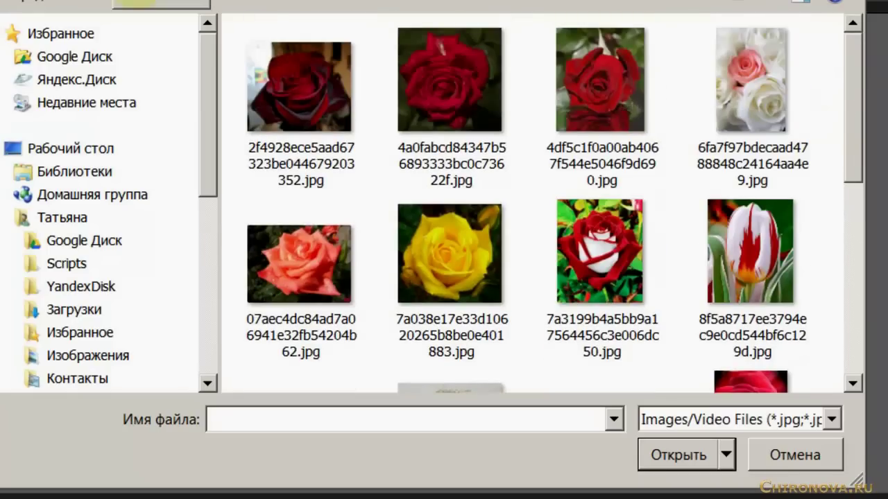
# Step: Add all the flower photos in the open folder to the presentation
pyautogui.click(312, 88)
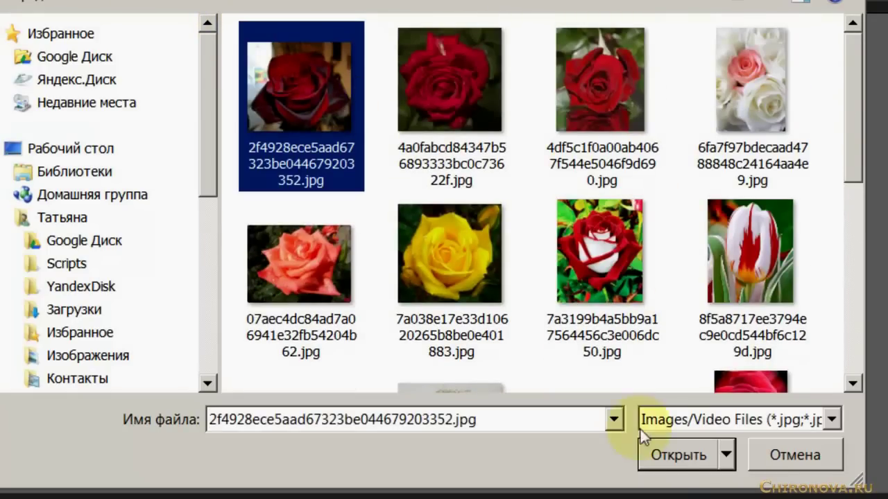
pyautogui.click(223, 26)
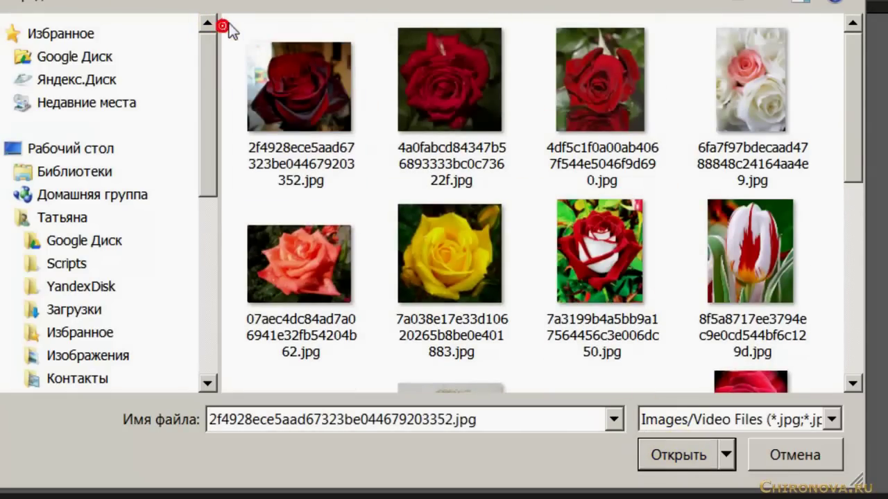
pyautogui.moveTo(227, 93); pyautogui.dragTo(791, 375)
pyautogui.click(688, 458)
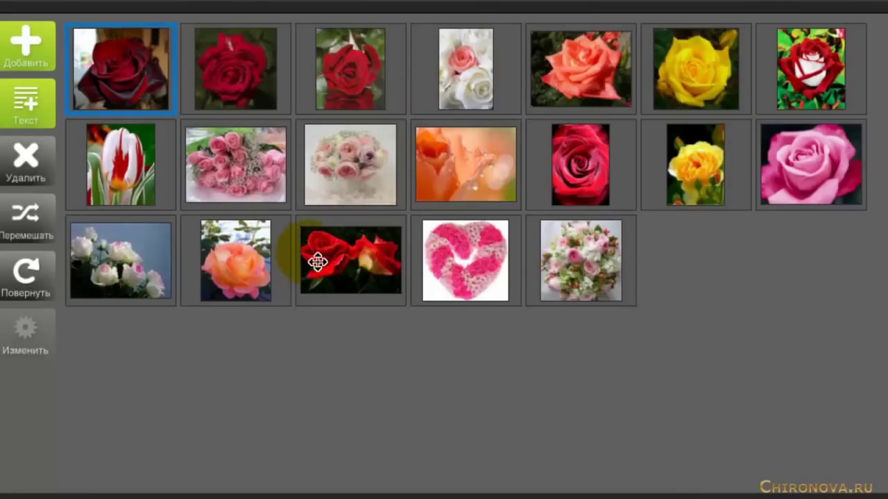
# Step: Shuffle the order of the photos and try rotating the yellow rose photo at the start of the first row
pyautogui.click(252, 78)
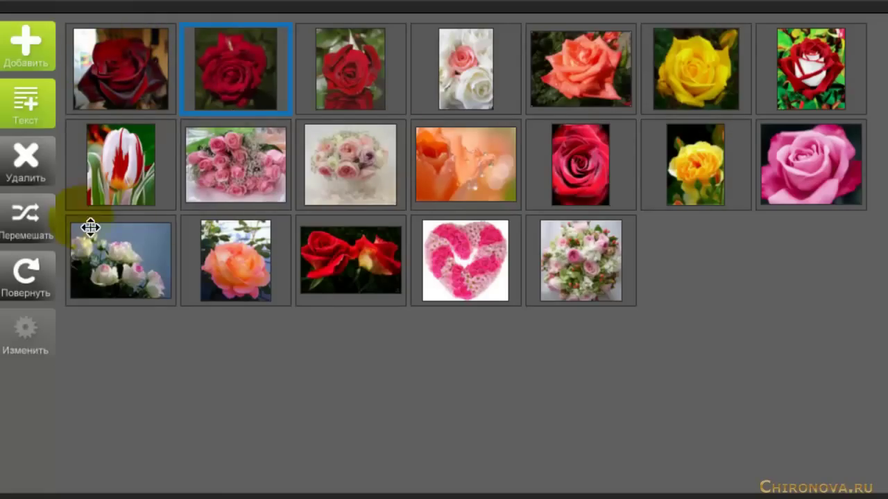
pyautogui.click(21, 219)
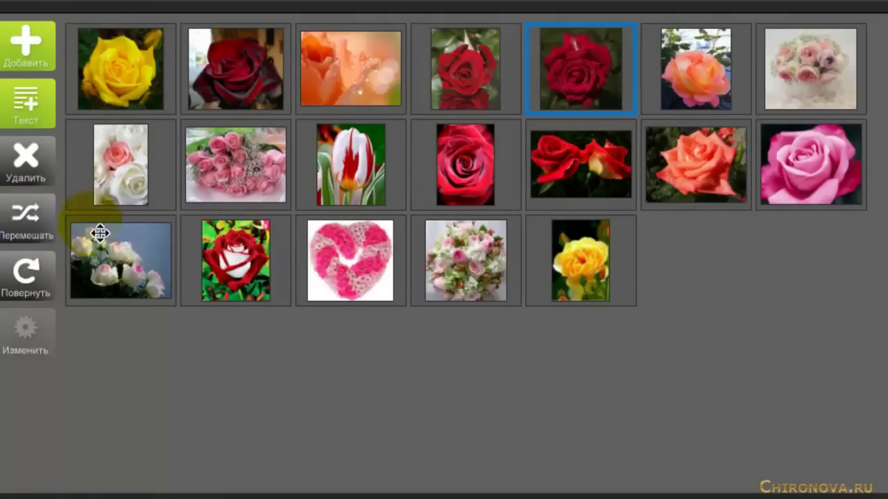
pyautogui.click(108, 78)
pyautogui.click(21, 271)
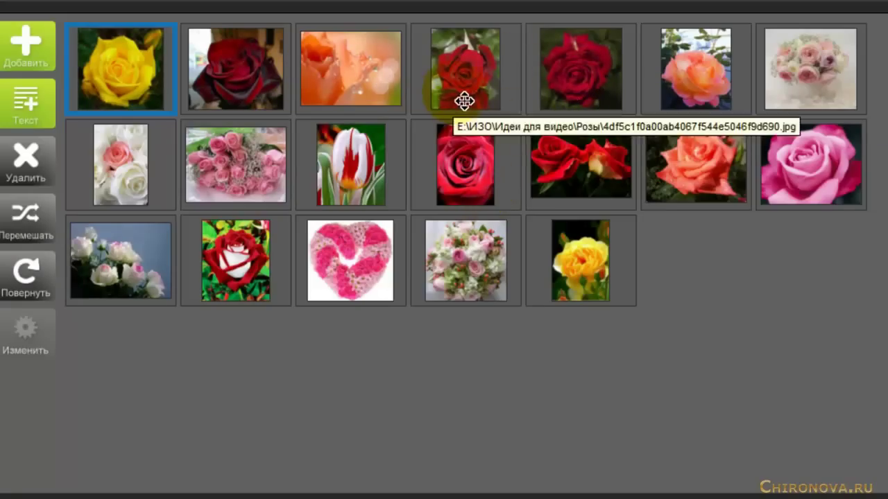
# Step: Delete the fifth photo in the first row, the dark red rose, and continue to the wizard's music stage
pyautogui.click(589, 85)
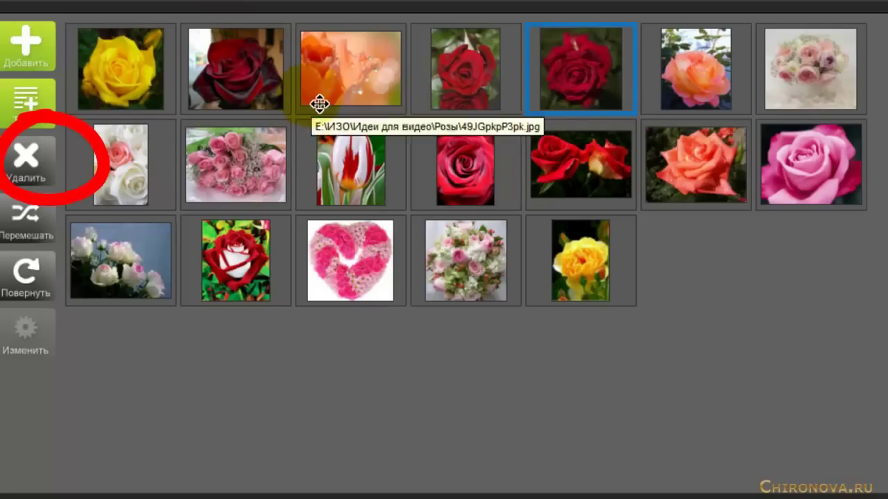
pyautogui.click(26, 158)
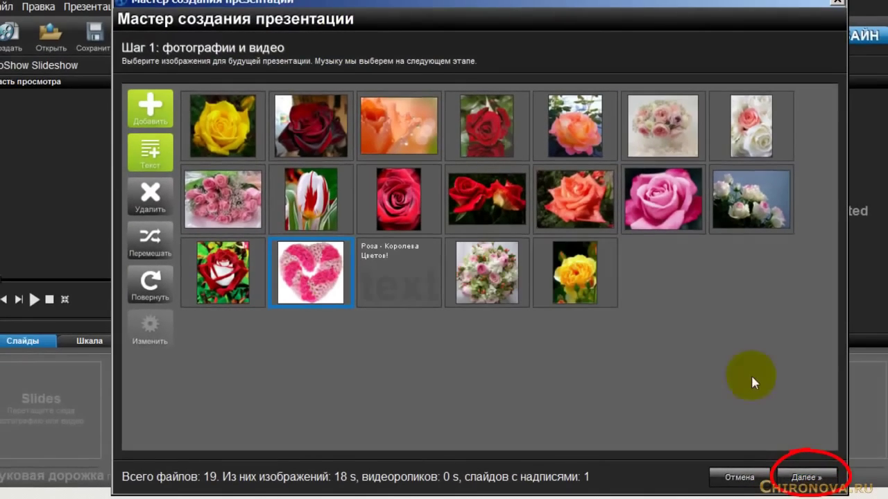
pyautogui.click(807, 483)
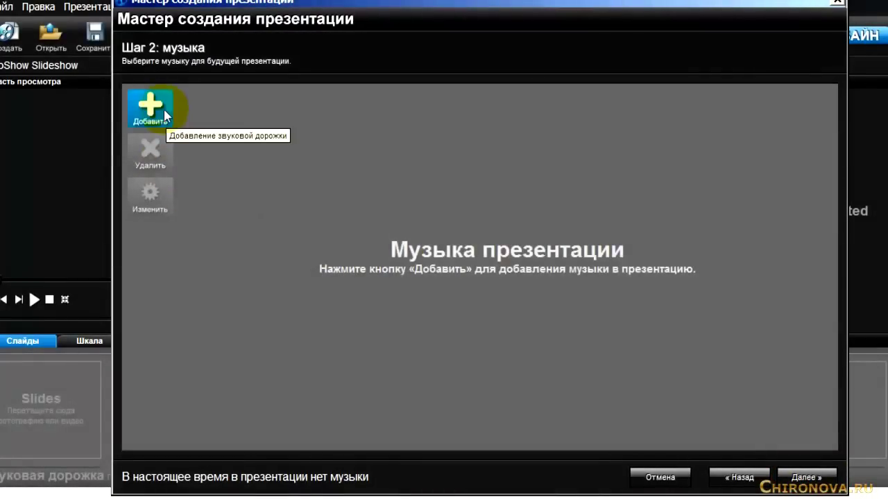
pyautogui.click(150, 107)
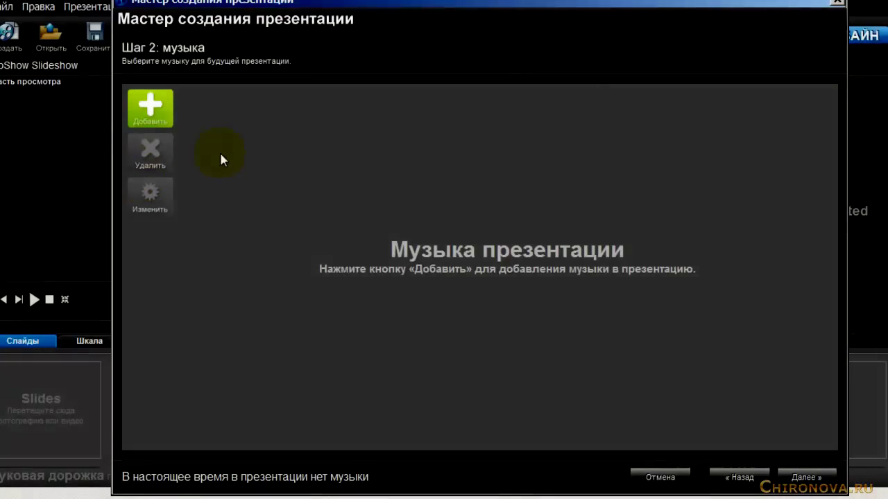
pyautogui.click(143, 108)
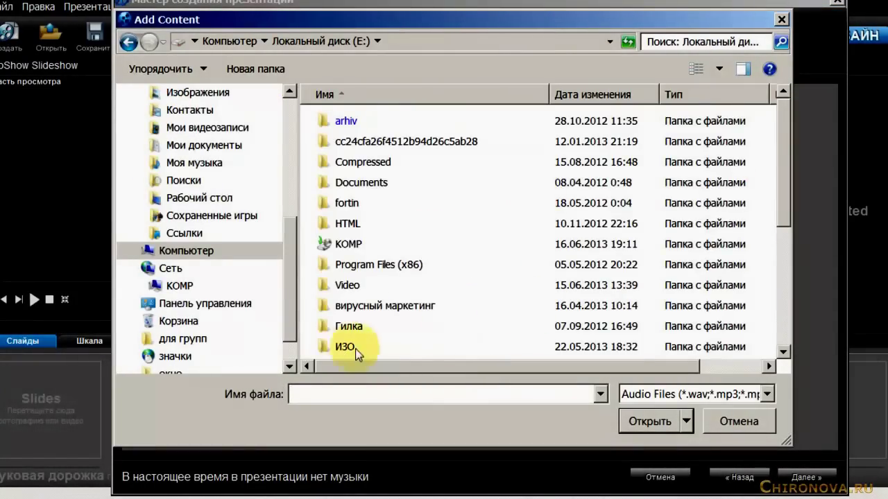
pyautogui.doubleClick(339, 349)
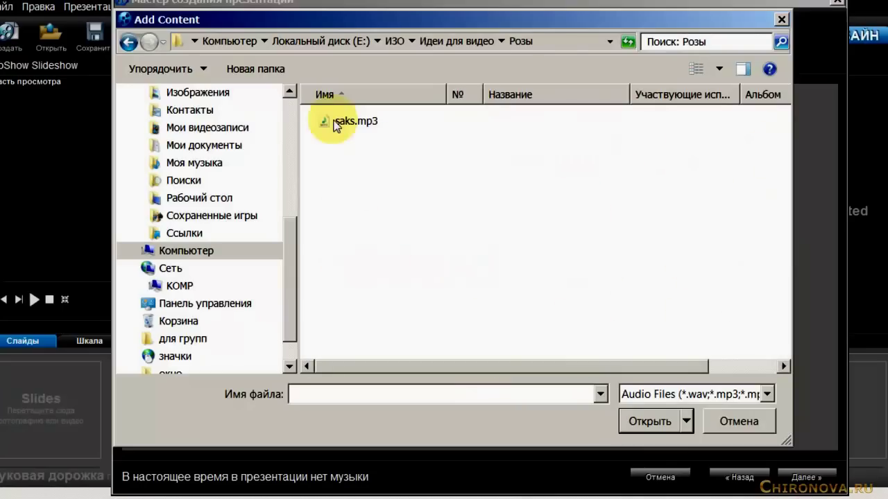
pyautogui.click(354, 121)
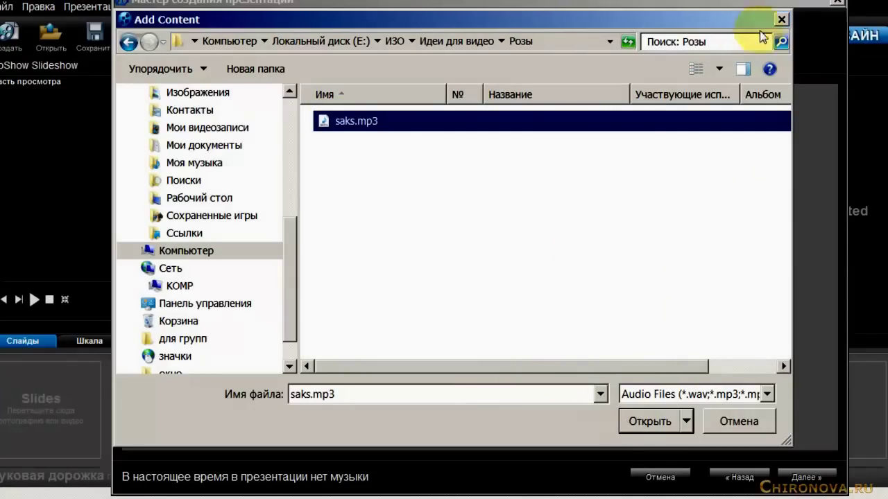
pyautogui.click(781, 19)
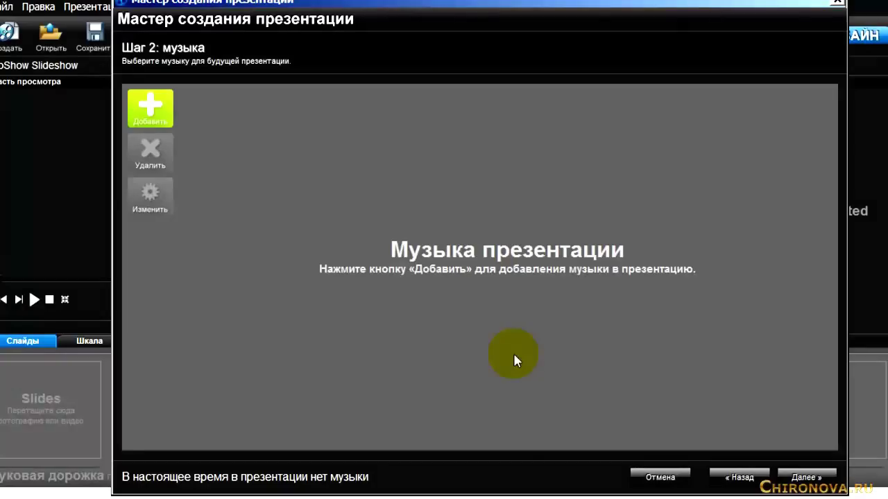
# Step: Continue without music, keep the All Effects theme, and name the presentation "Розы тест"
pyautogui.click(806, 477)
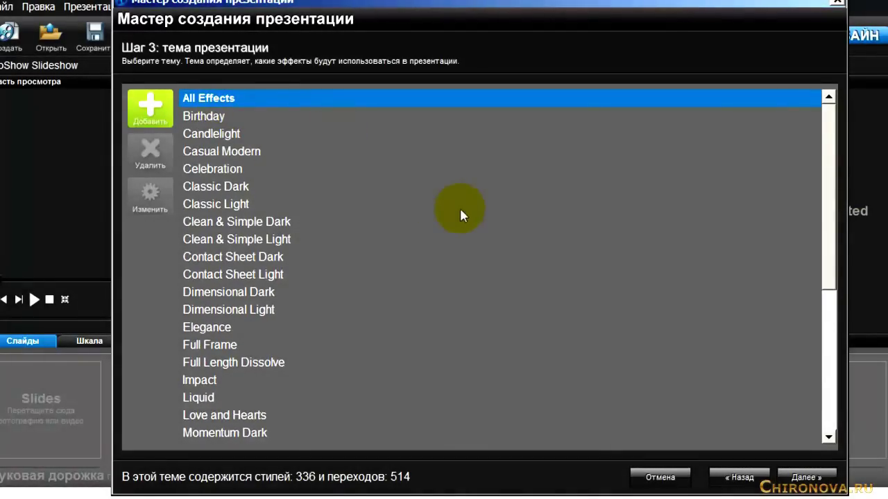
pyautogui.click(804, 477)
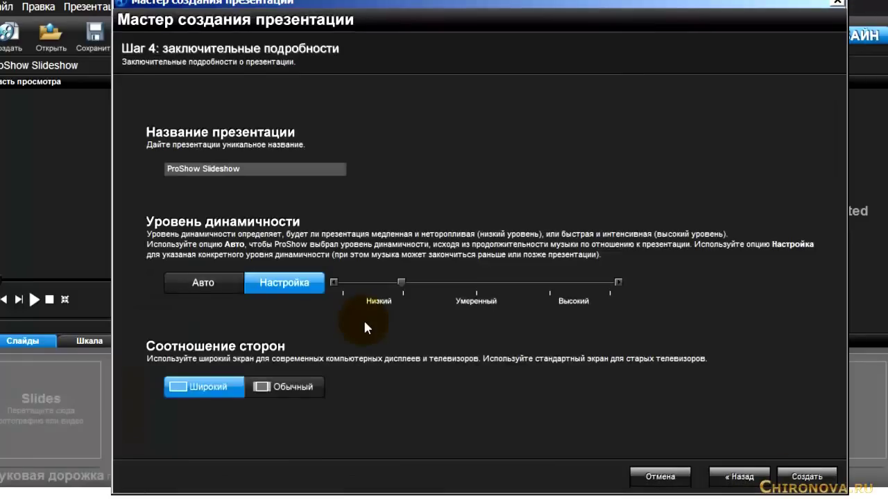
pyautogui.moveTo(252, 168); pyautogui.dragTo(146, 167)
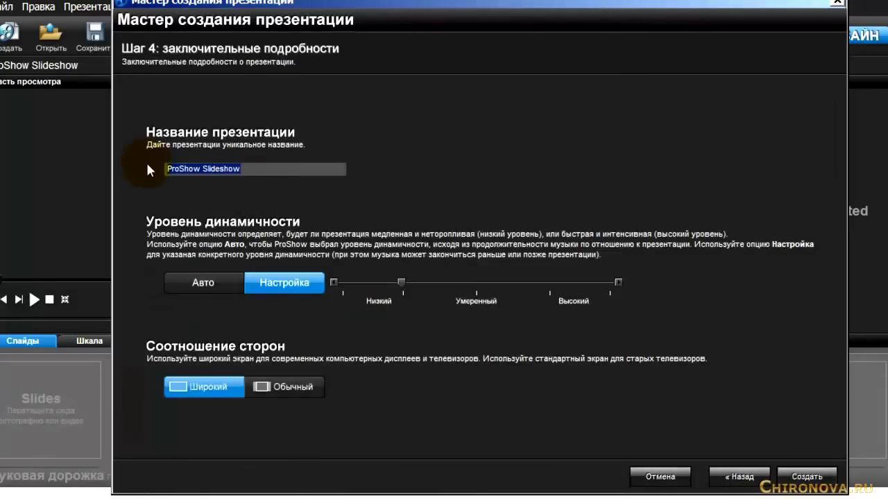
pyautogui.write('Po')
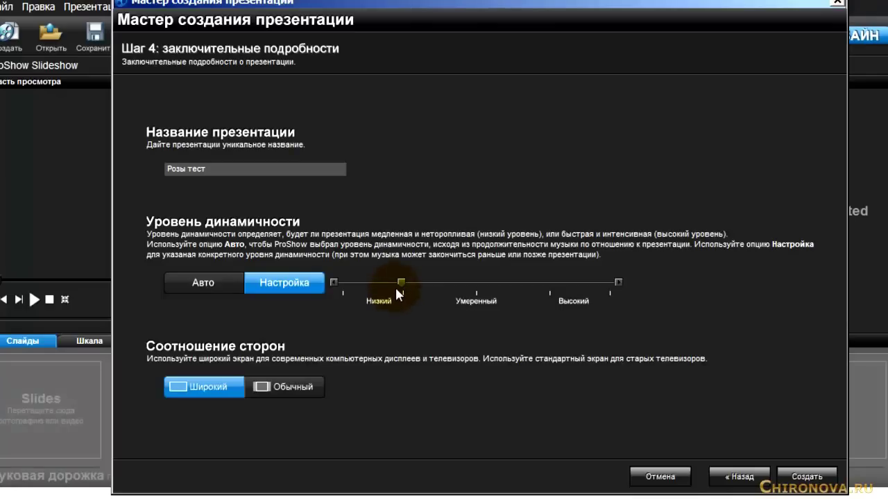
# Step: Set the dynamics level to the upper end of the low range (Низкий) and create the widescreen presentation
pyautogui.moveTo(400, 281); pyautogui.dragTo(471, 290)
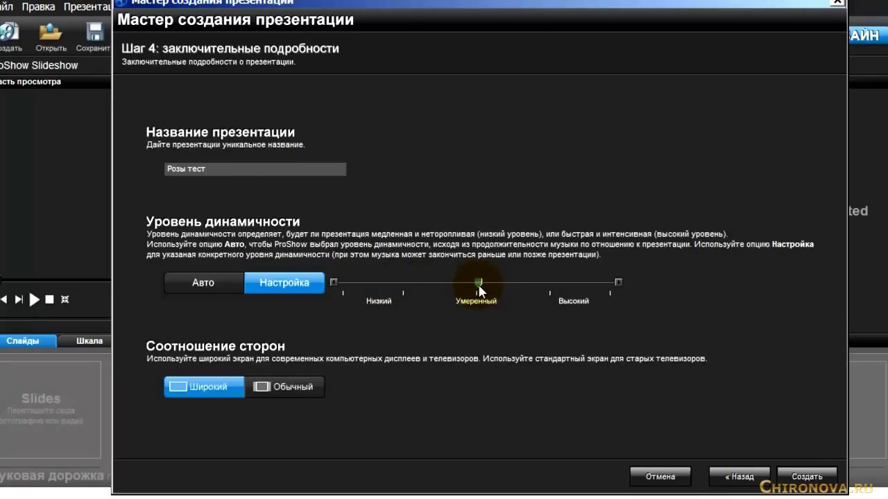
pyautogui.moveTo(479, 286); pyautogui.dragTo(413, 288)
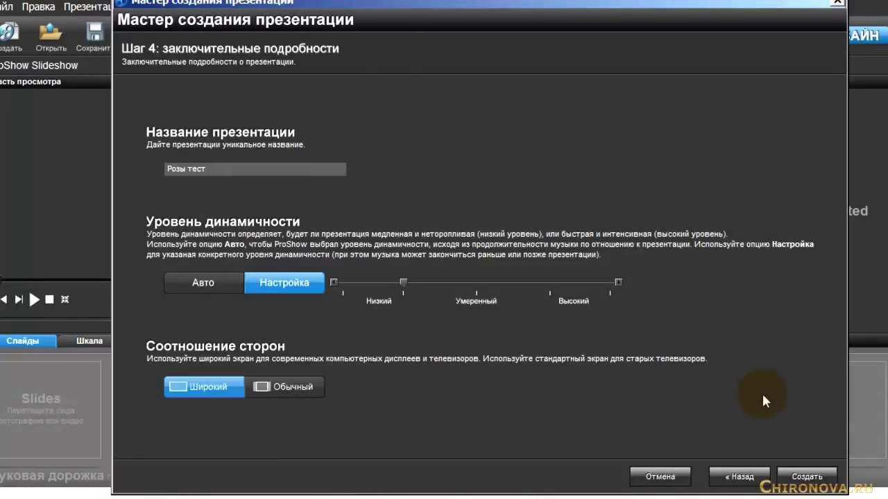
pyautogui.click(825, 476)
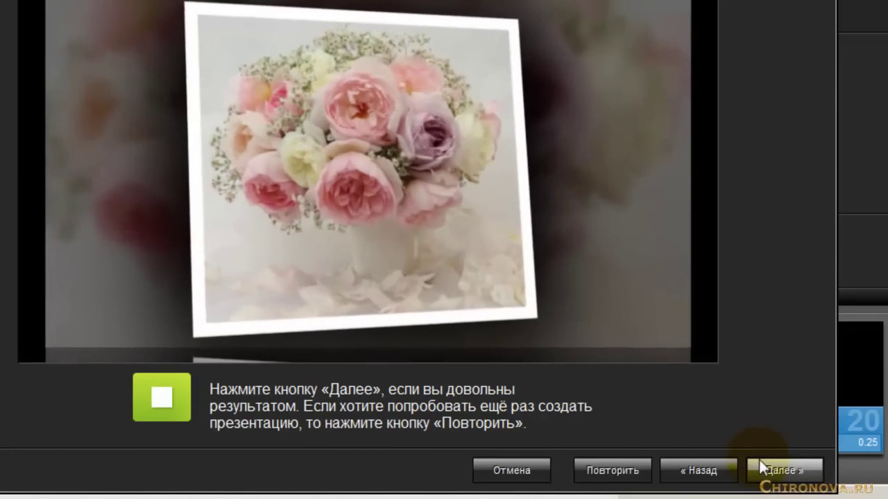
# Step: Accept the previewed presentation and save it as the ProShow file 1.psh
pyautogui.click(813, 470)
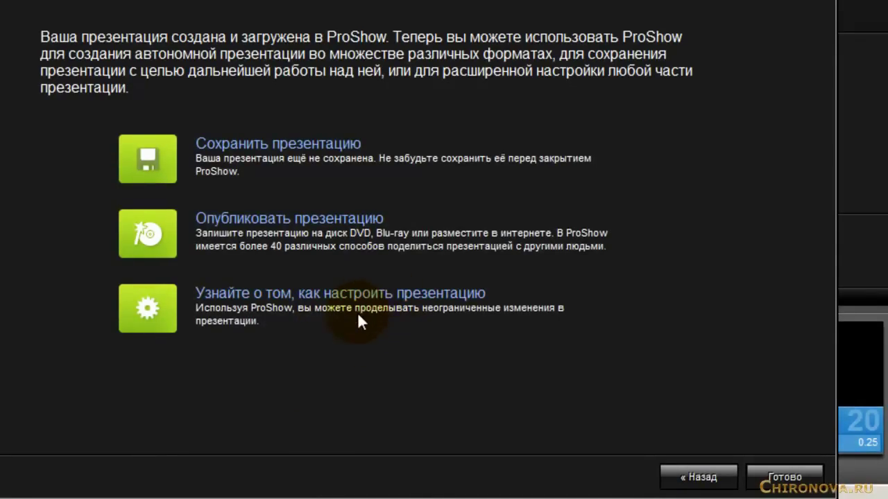
pyautogui.click(317, 142)
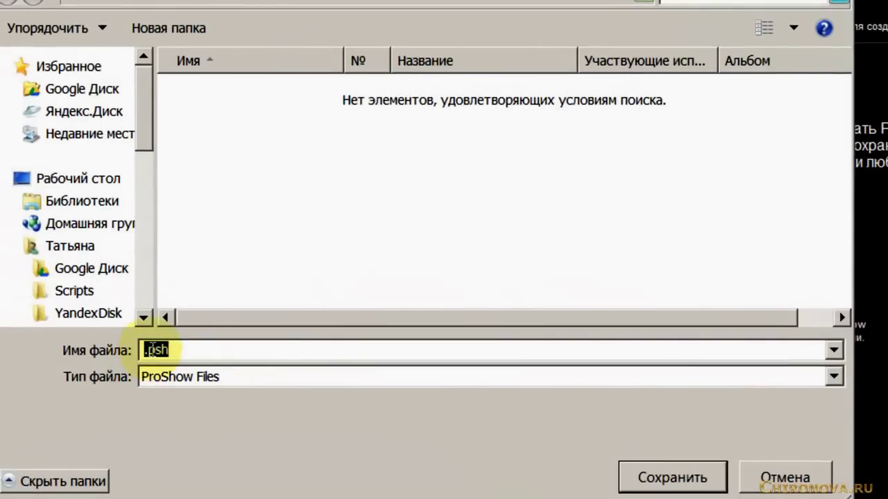
pyautogui.click(143, 352)
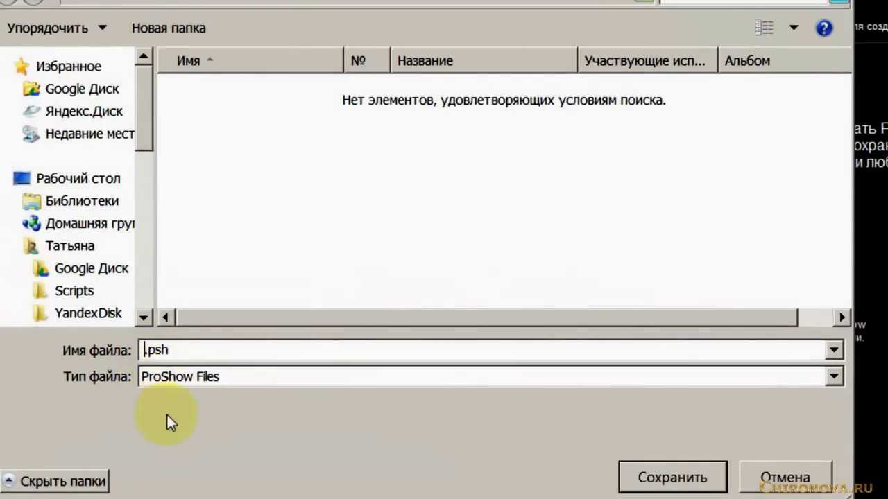
pyautogui.write('1')
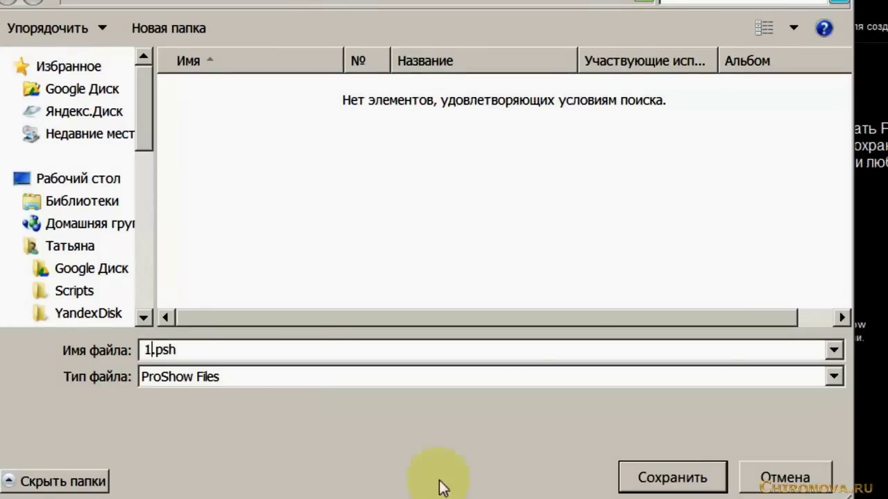
pyautogui.click(683, 482)
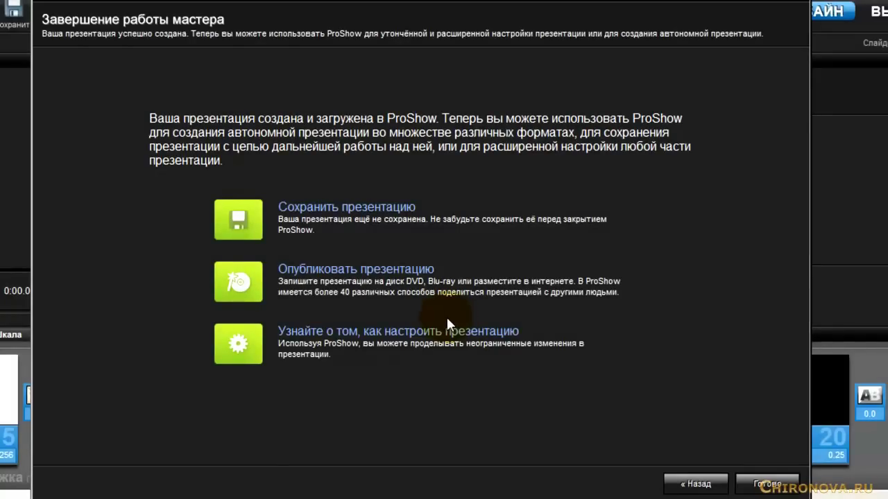
# Step: View the guide on customizing the presentation, and finish the creation wizard
pyautogui.click(397, 338)
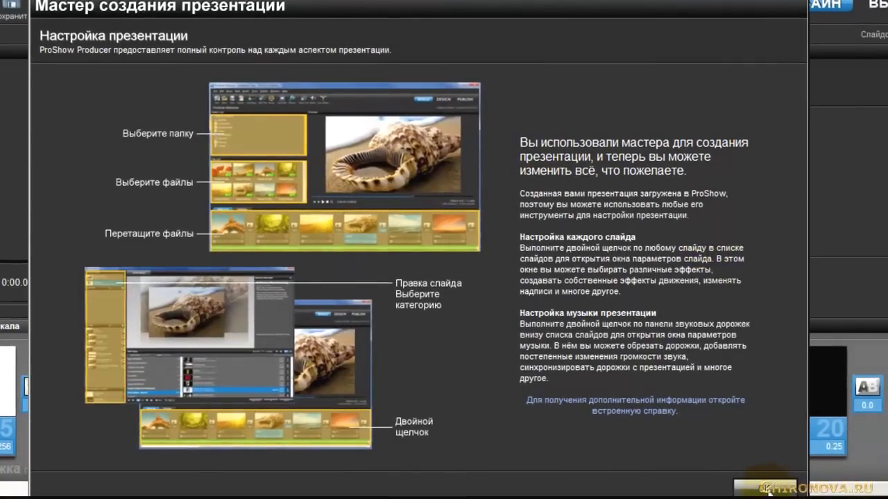
pyautogui.click(767, 488)
pyautogui.click(775, 480)
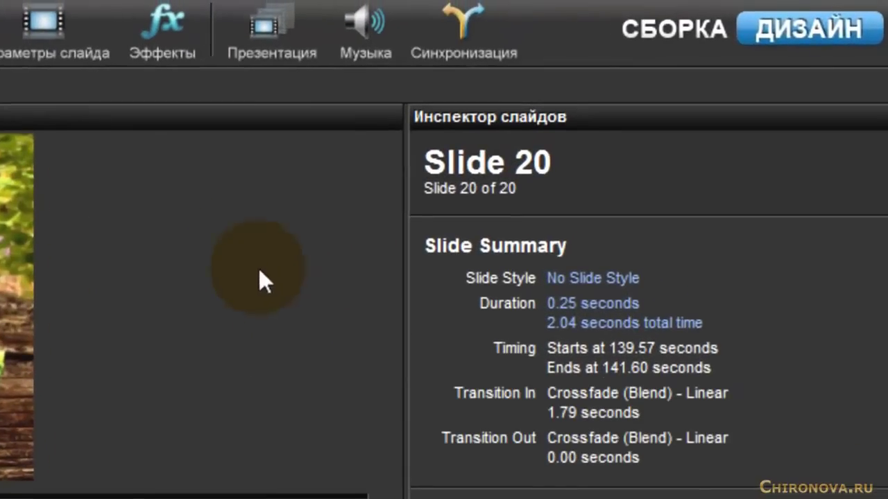
# Step: Add saks.mp3 from the recent folder Розы as a soundtrack in the presentation's music settings
pyautogui.click(358, 31)
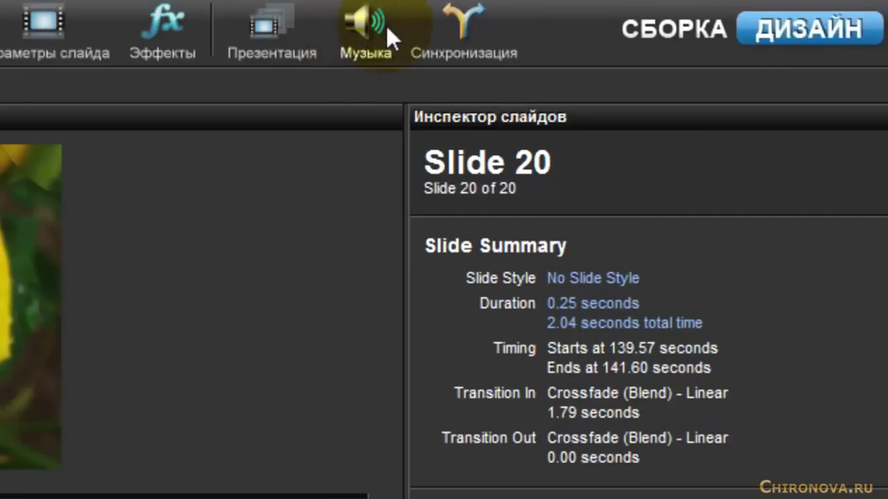
pyautogui.click(364, 25)
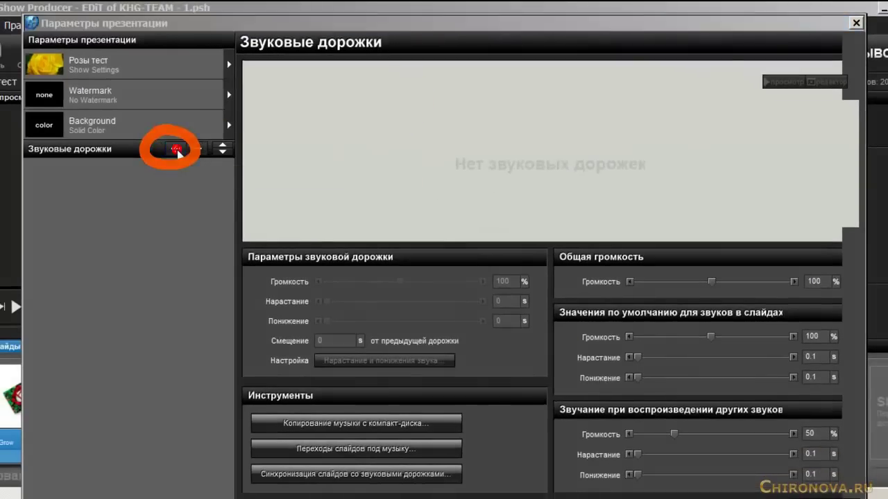
pyautogui.click(172, 147)
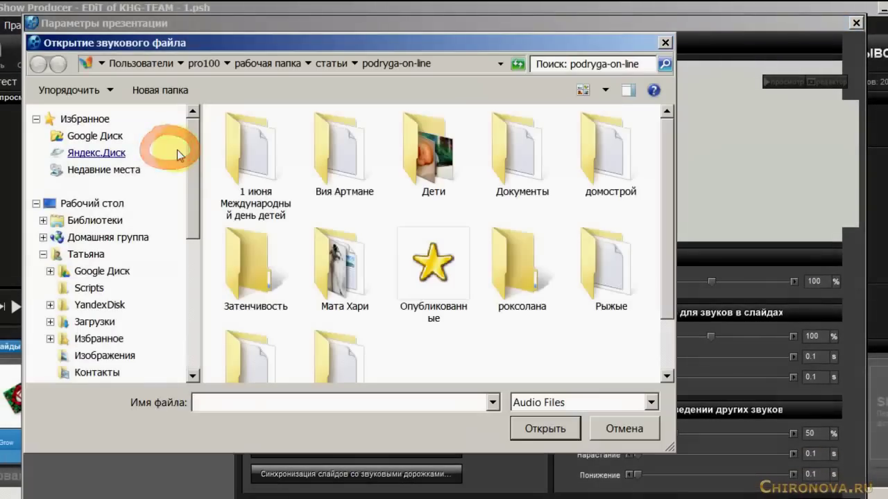
pyautogui.click(97, 178)
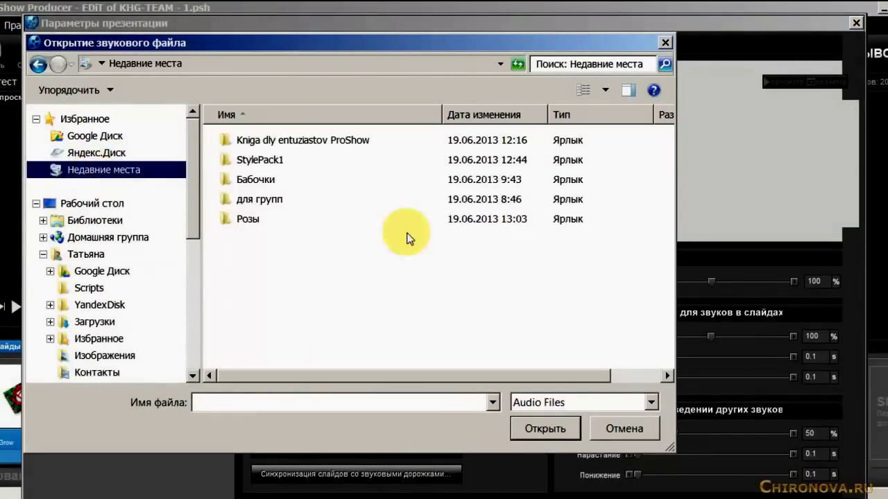
pyautogui.doubleClick(247, 223)
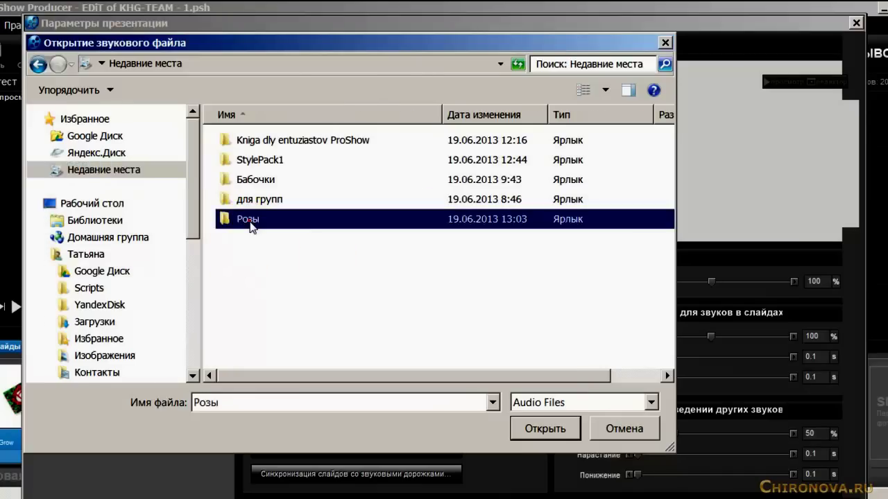
pyautogui.click(244, 145)
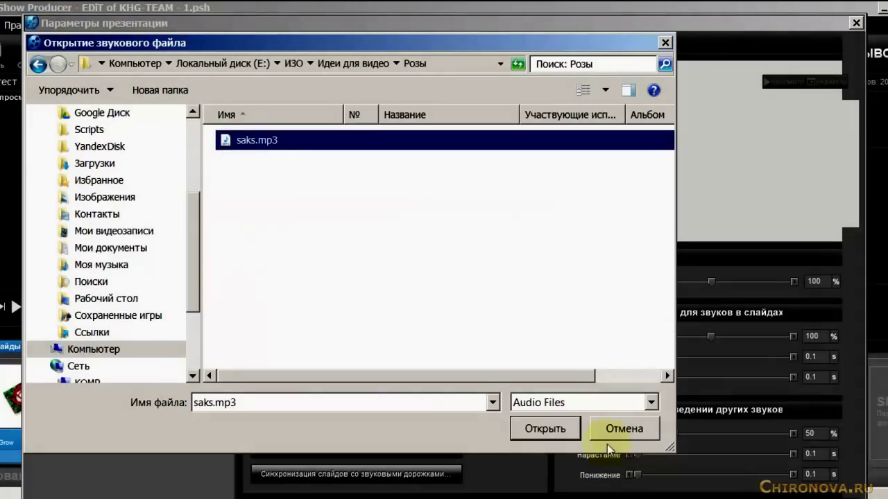
pyautogui.click(548, 428)
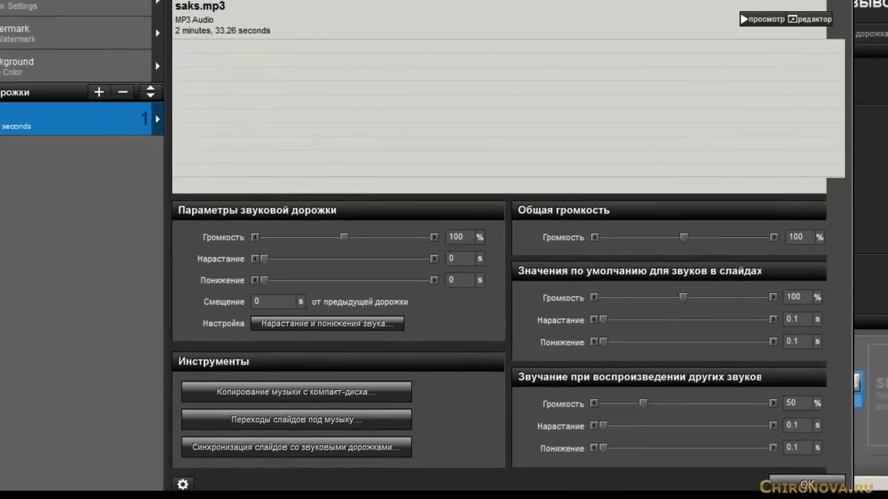
# Step: Confirm the soundtrack settings and look through the Сборка, Дизайн and Вывод workspaces, ending in Дизайн
pyautogui.click(806, 484)
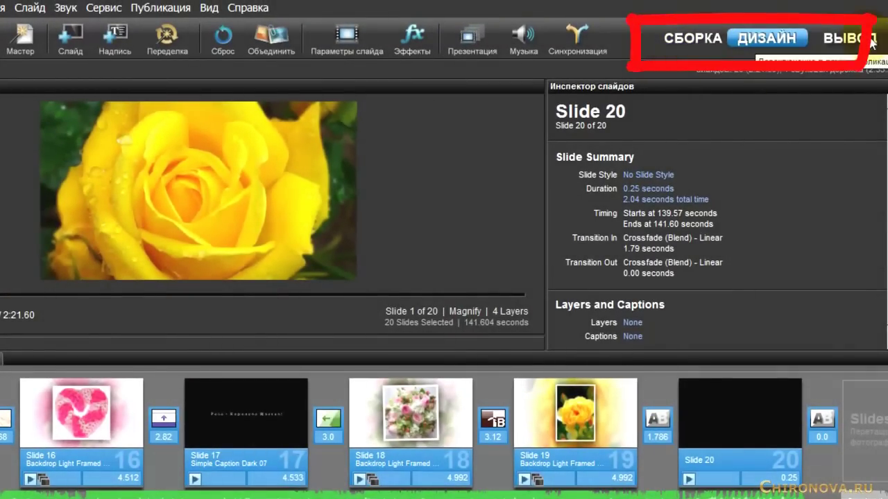
pyautogui.click(683, 40)
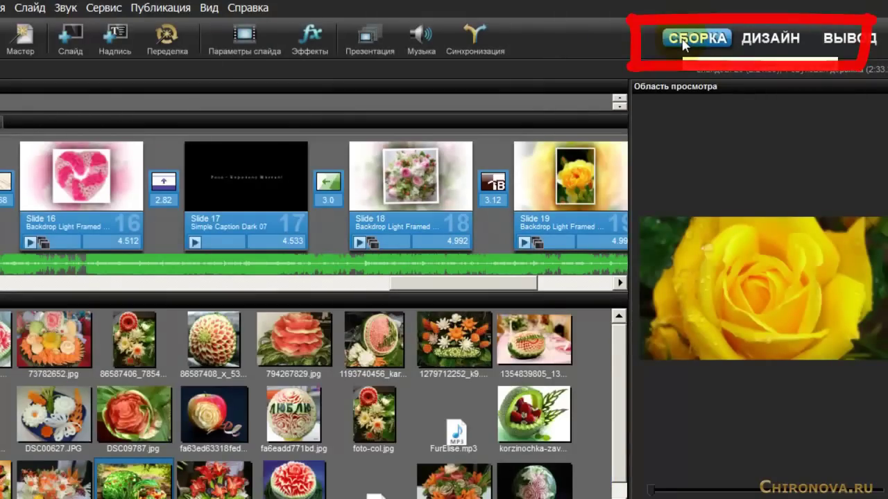
pyautogui.click(451, 341)
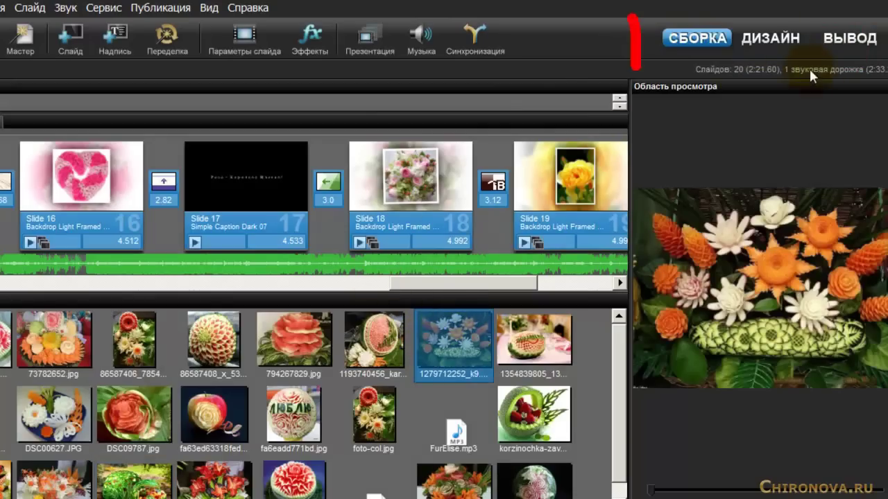
pyautogui.click(763, 39)
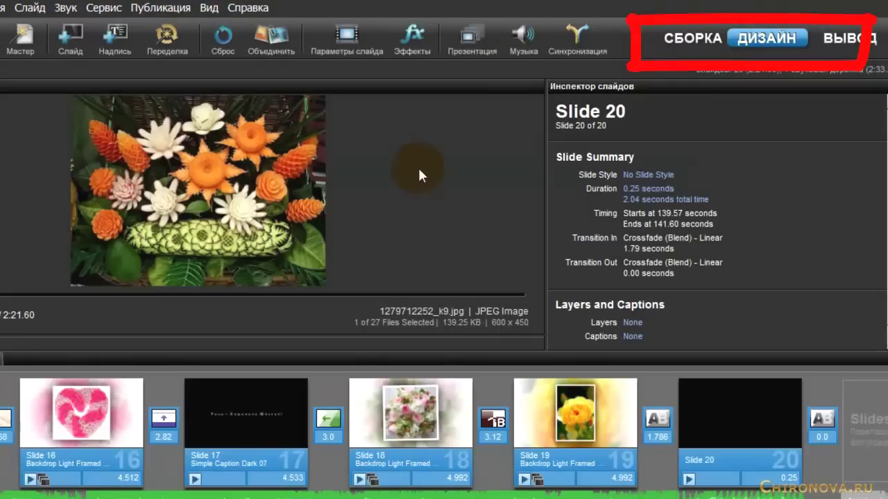
pyautogui.click(840, 41)
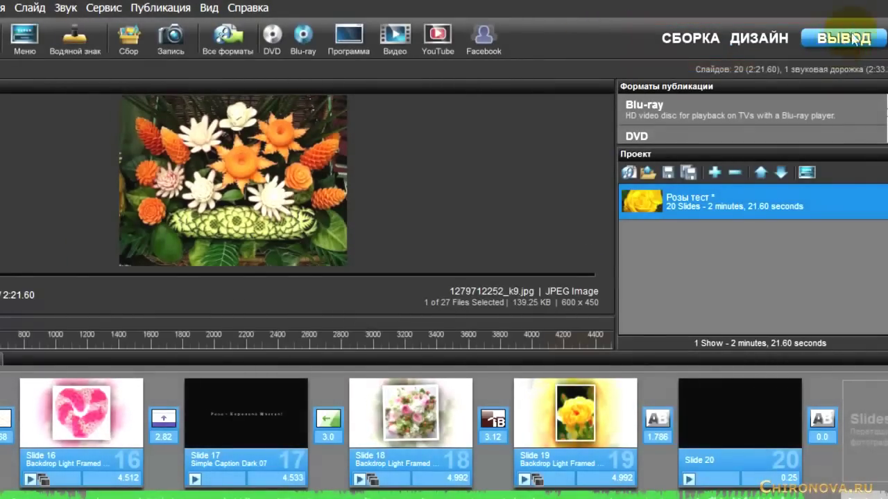
pyautogui.click(761, 40)
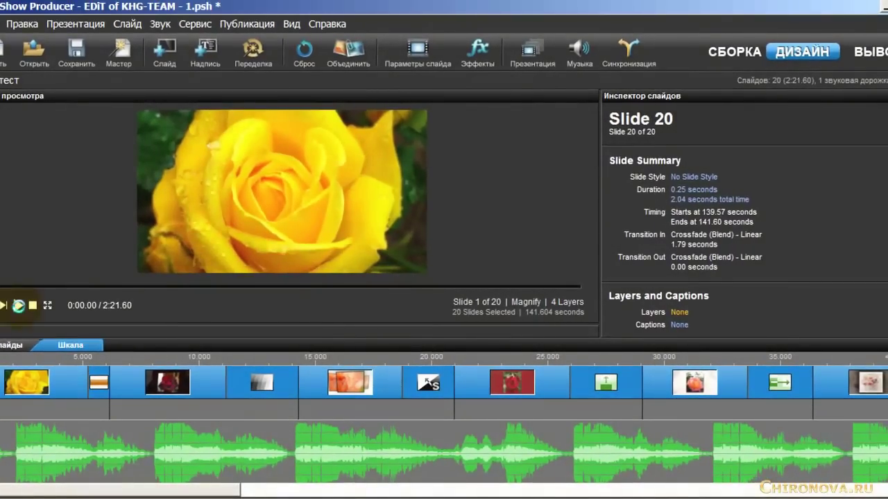
# Step: Play the presentation with its music in the preview area and in full screen, and return to the normal view
pyautogui.click(54, 306)
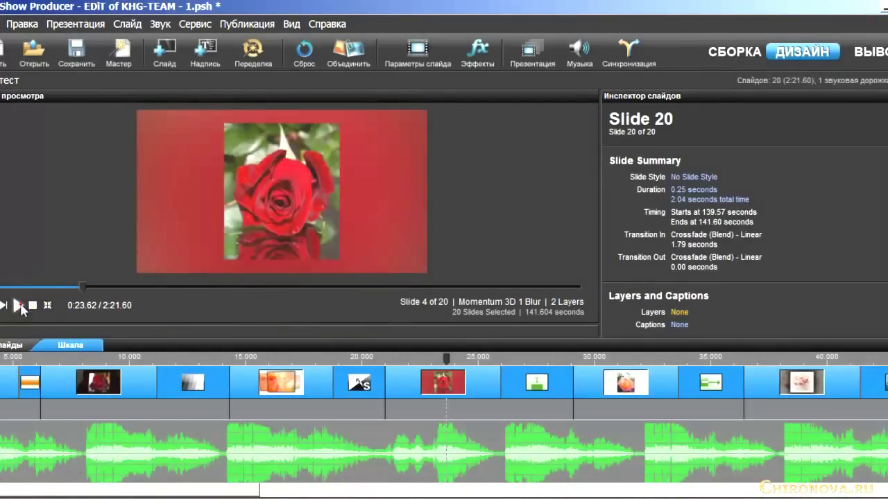
pyautogui.click(20, 306)
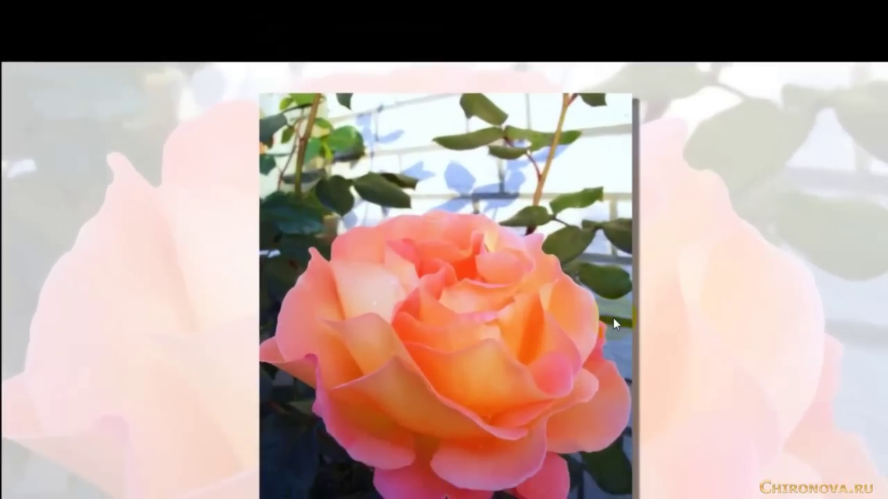
pyautogui.press('Escape')
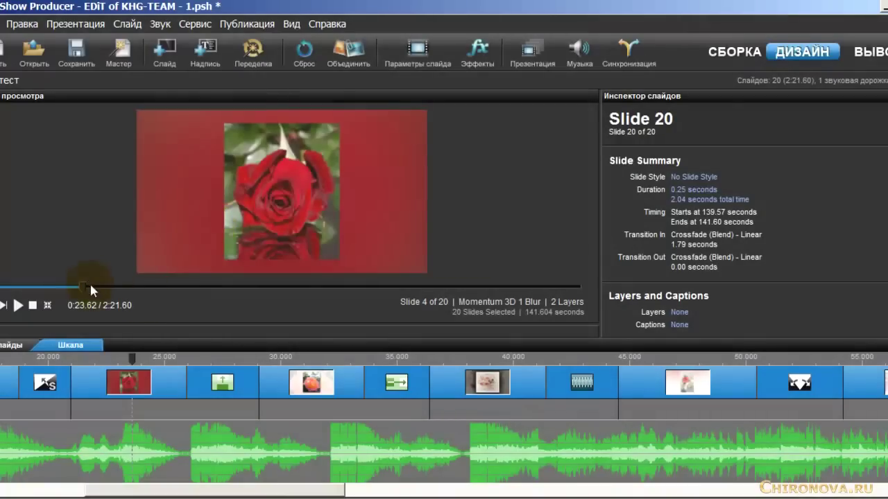
pyautogui.click(47, 305)
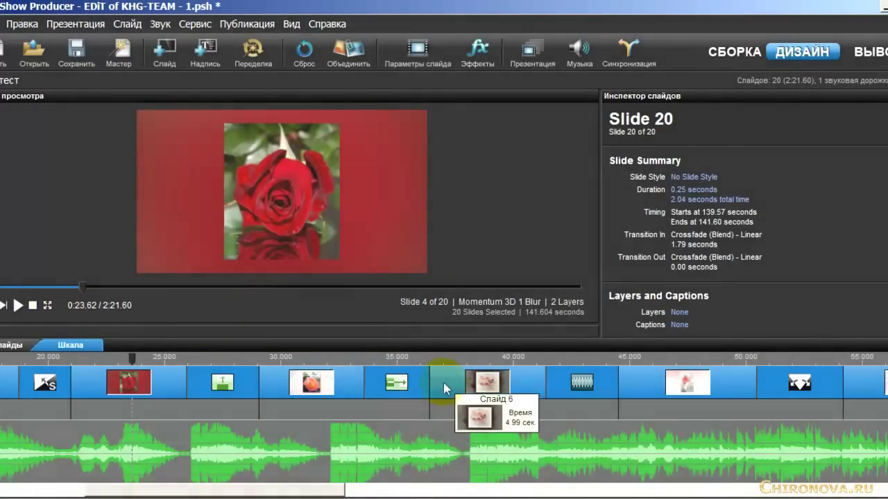
# Step: Compare the Слайды and Шкала views of the slideshow, ending in the Шкала view
pyautogui.moveTo(328, 492); pyautogui.dragTo(229, 489)
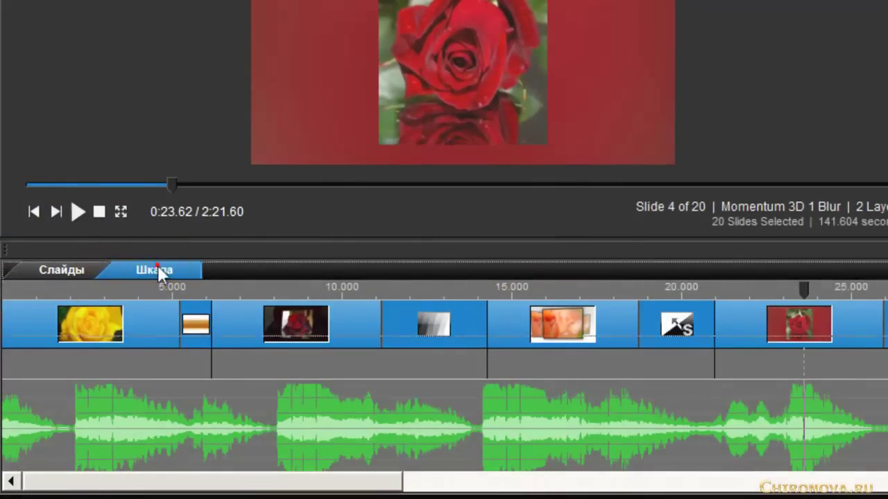
pyautogui.click(63, 266)
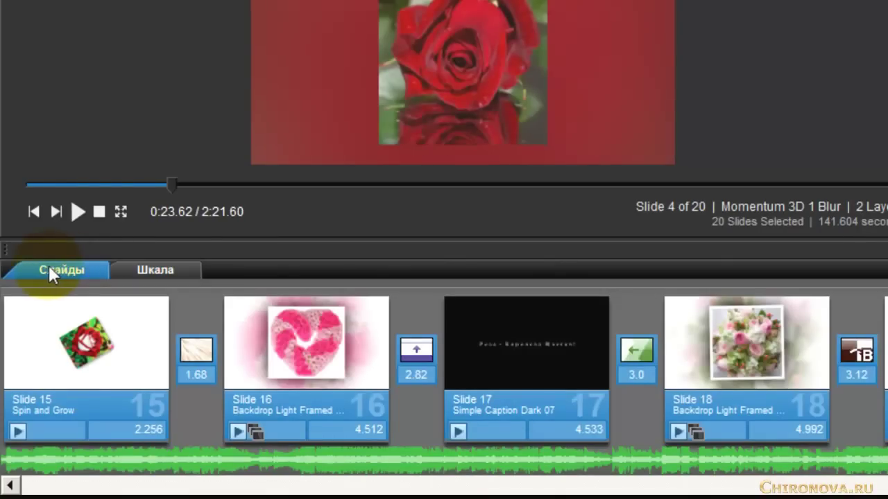
pyautogui.click(157, 268)
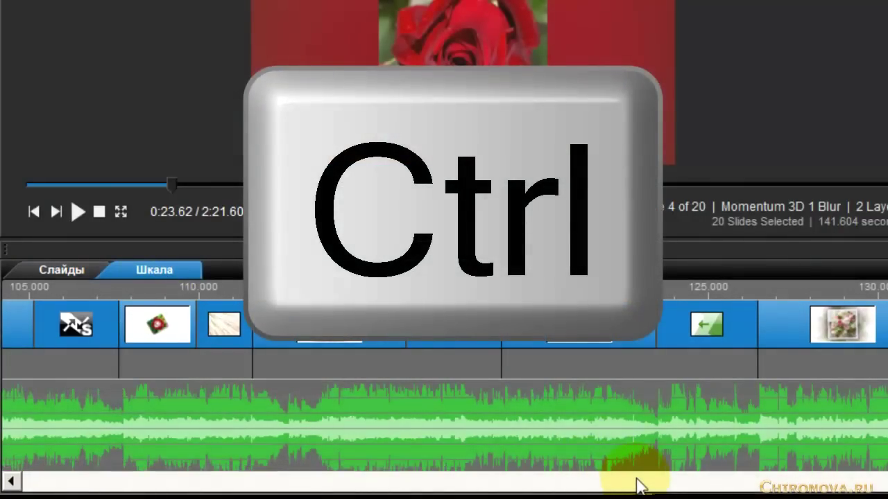
# Step: Try lengthening the soundtrack's fade-out and trimming the track's end on the timeline to about 135 and about 140 seconds
pyautogui.keyDown('ctrl'); pyautogui.click(756, 460); pyautogui.keyUp('ctrl')
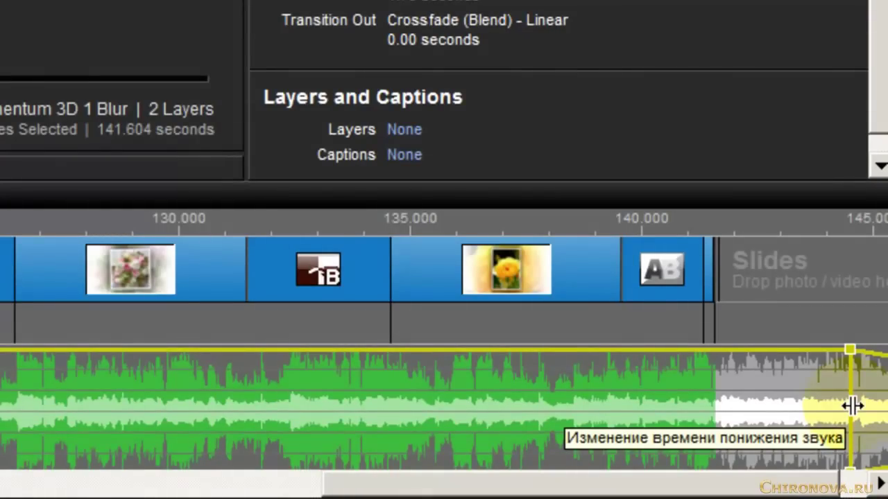
pyautogui.moveTo(852, 406); pyautogui.dragTo(14, 414)
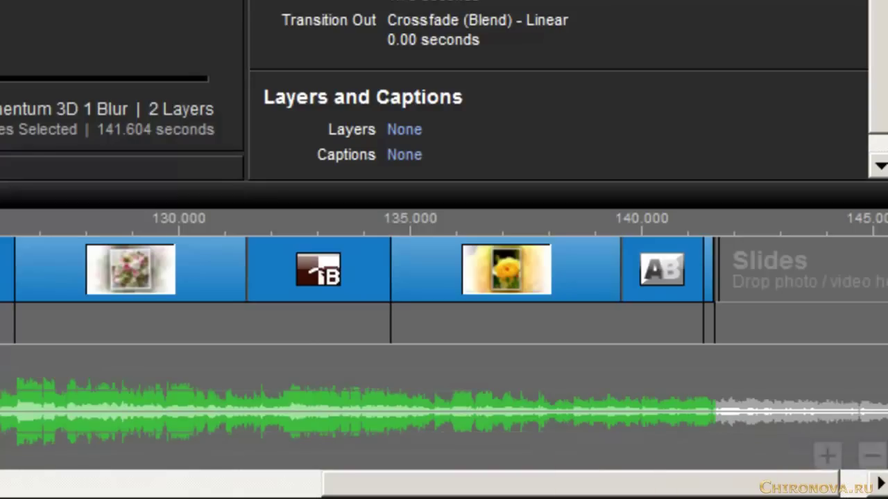
pyautogui.moveTo(839, 412); pyautogui.dragTo(421, 412)
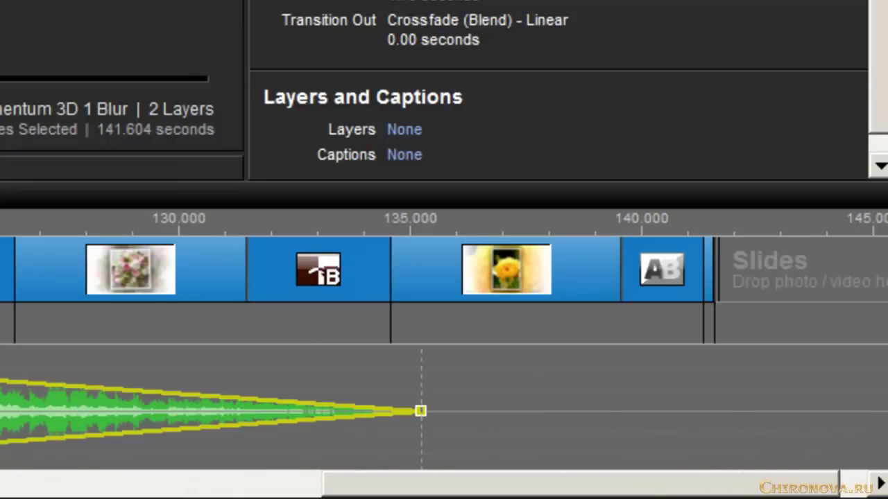
pyautogui.hotkey('ctrl', 'z')
pyautogui.moveTo(177, 462); pyautogui.dragTo(657, 423)
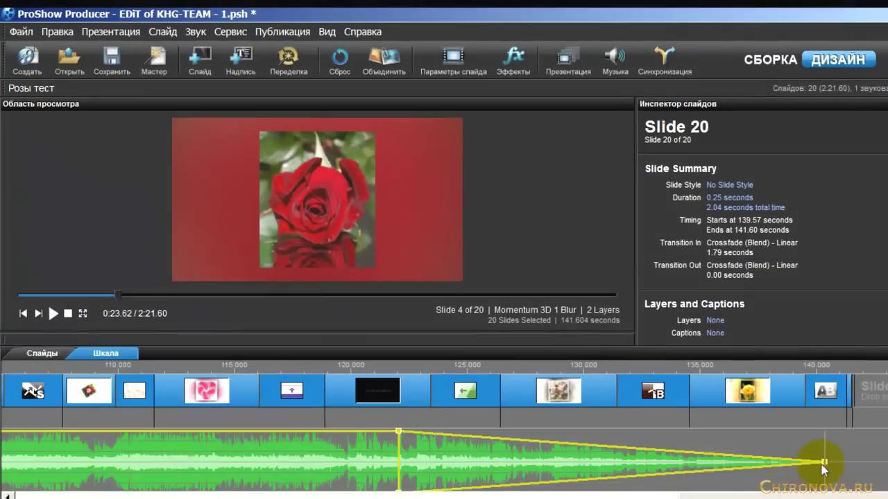
pyautogui.moveTo(823, 464); pyautogui.dragTo(389, 466)
pyautogui.hotkey('ctrl', 'z')
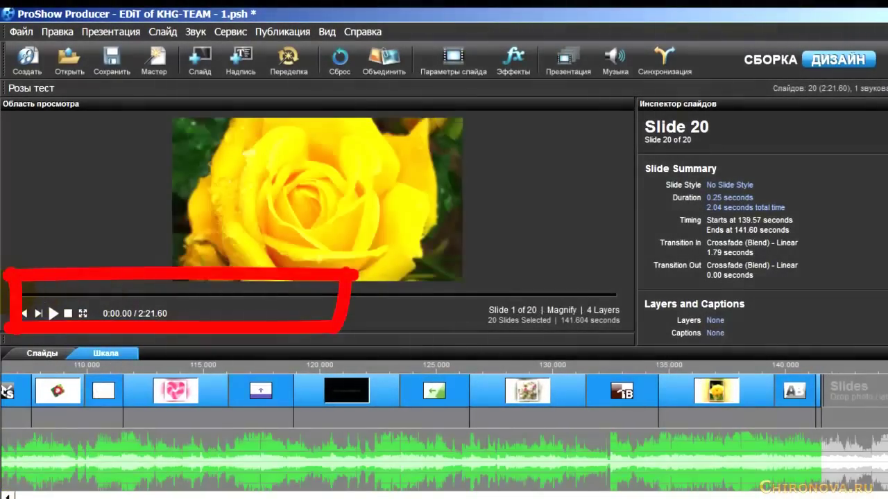
# Step: Move the start of the soundtrack on the timeline back towards the first slide
pyautogui.moveTo(797, 493); pyautogui.dragTo(236, 489)
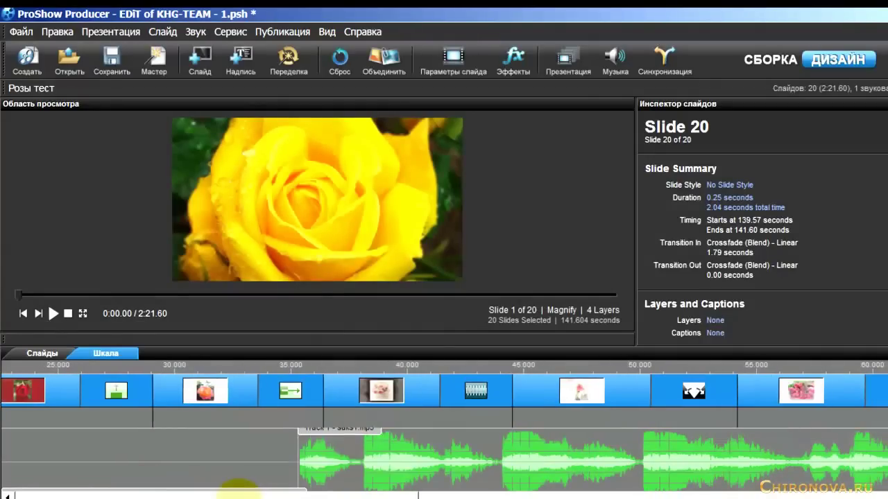
pyautogui.moveTo(430, 464); pyautogui.dragTo(339, 470)
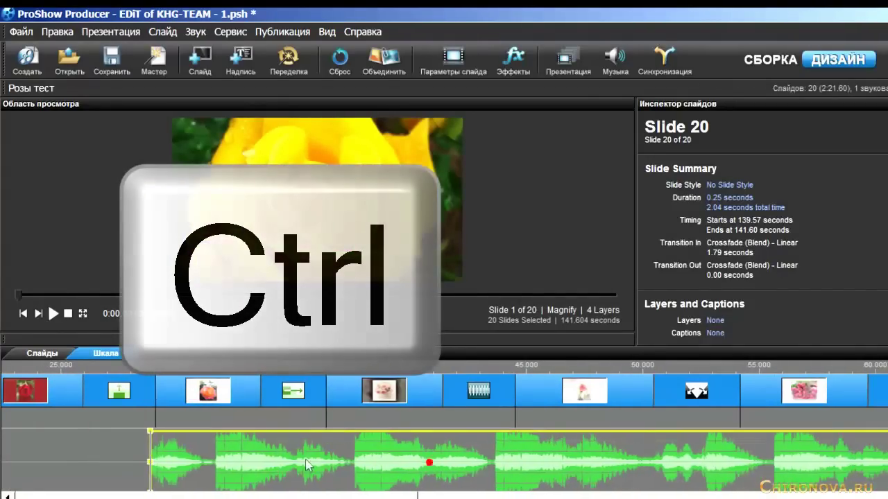
pyautogui.moveTo(211, 496); pyautogui.dragTo(81, 492)
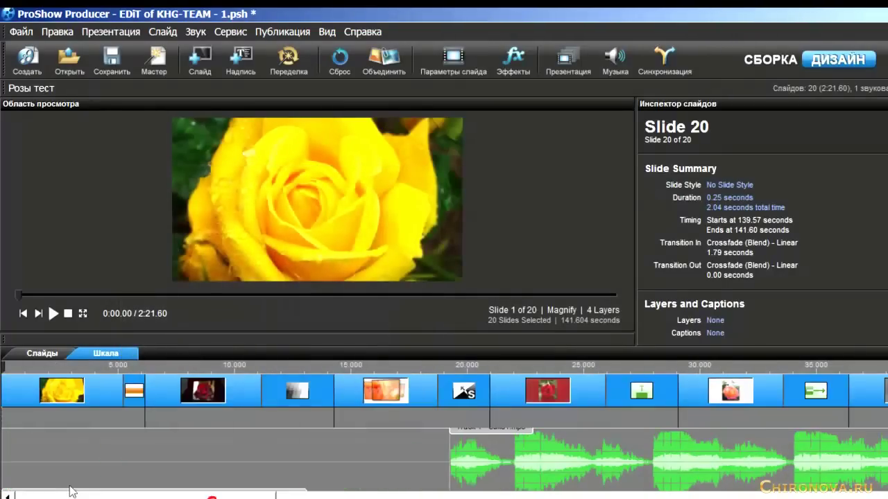
pyautogui.moveTo(627, 462); pyautogui.dragTo(218, 451)
# Step: Align the end of the soundtrack with the end of the last slide, at about 141.6 seconds
pyautogui.moveTo(218, 496); pyautogui.dragTo(873, 489)
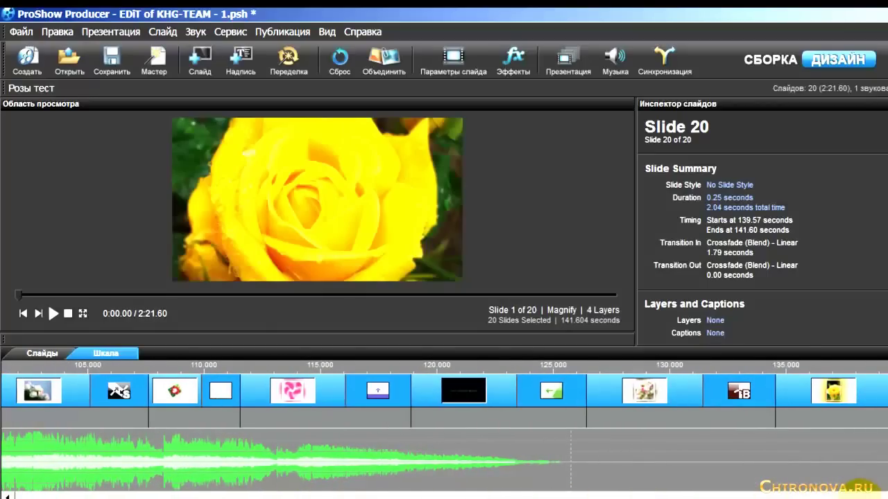
pyautogui.click(565, 478)
pyautogui.moveTo(569, 470); pyautogui.dragTo(887, 449)
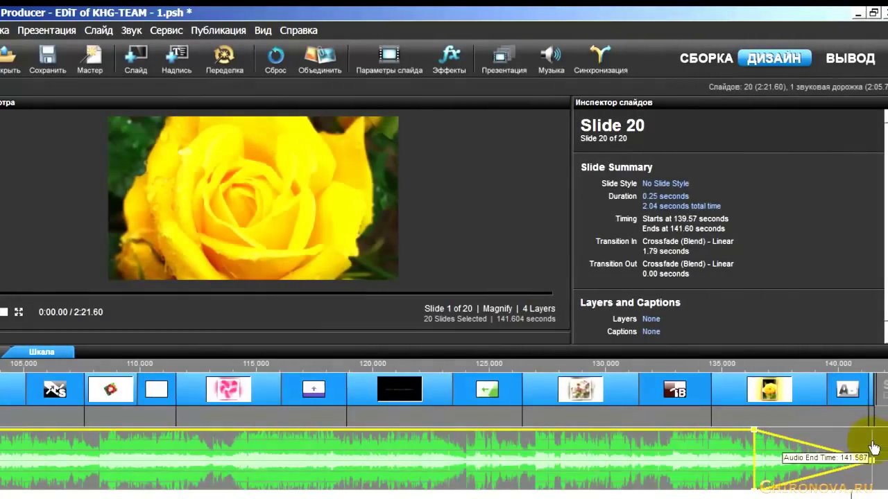
pyautogui.moveTo(874, 448); pyautogui.dragTo(872, 442)
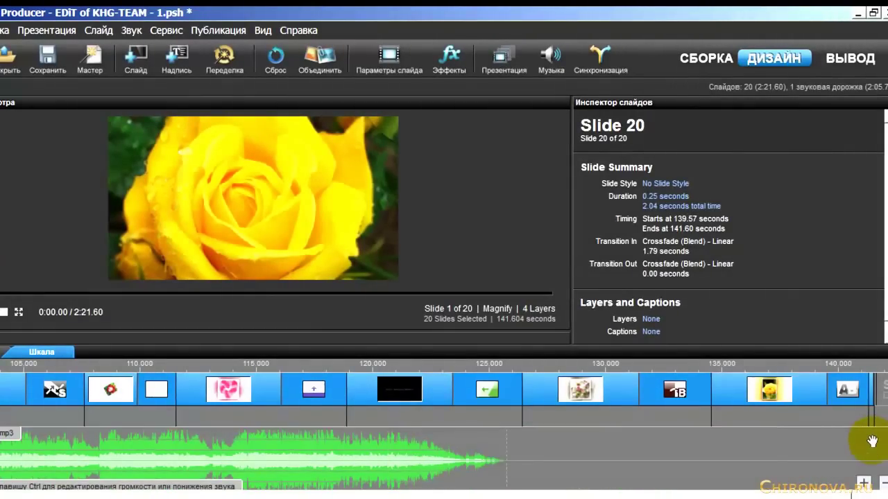
pyautogui.moveTo(509, 459)
pyautogui.moveTo(508, 461); pyautogui.dragTo(877, 456)
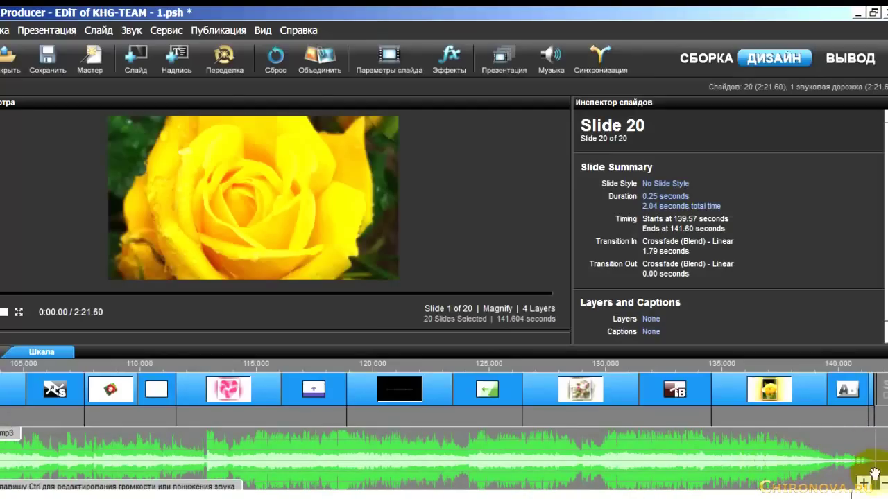
# Step: Bring the soundtrack's start back towards the slideshow's beginning and check its fade-out at the last slide
pyautogui.moveTo(659, 494); pyautogui.dragTo(211, 493)
pyautogui.moveTo(486, 465); pyautogui.dragTo(143, 476)
pyautogui.moveTo(212, 493); pyautogui.dragTo(673, 488)
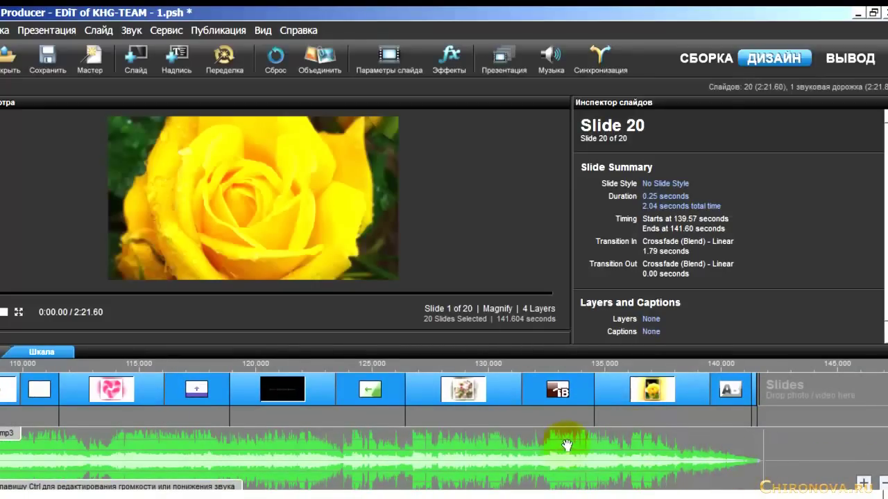
pyautogui.moveTo(782, 456); pyautogui.dragTo(413, 433)
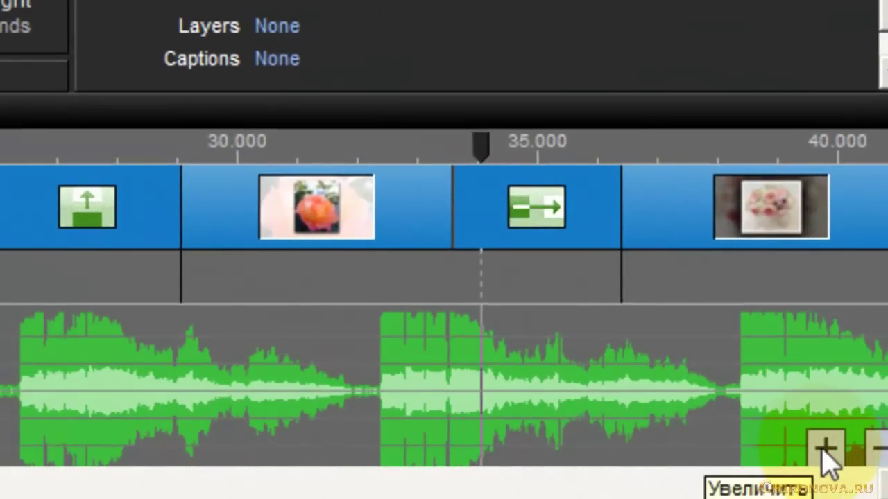
# Step: Reduce the timeline scale so that more of the slides and soundtrack fit in view
pyautogui.click(875, 450)
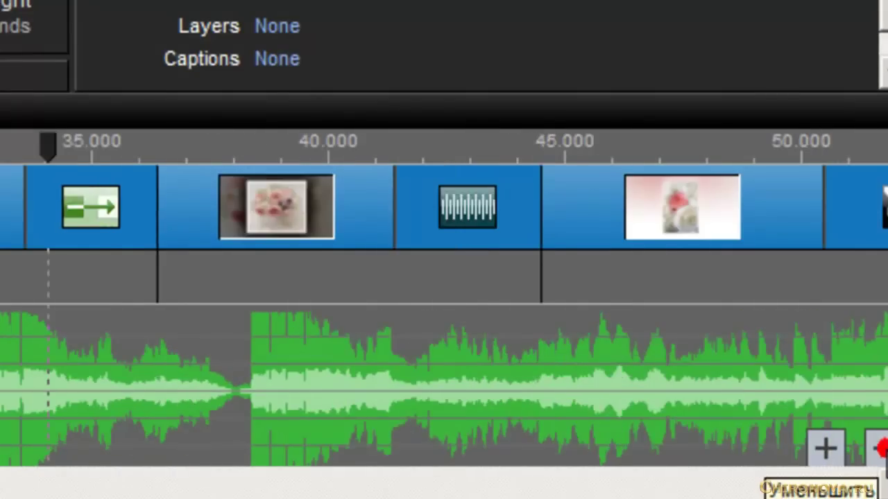
pyautogui.click(875, 451)
pyautogui.click(875, 450)
pyautogui.click(875, 451)
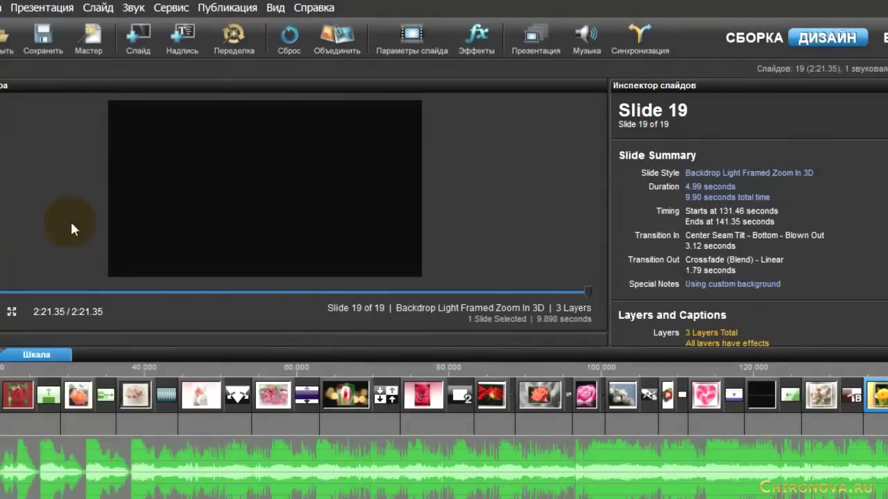
# Step: Publish the presentation as an MPEG-4 H.264 1080p video with the High Quality profile, saved to the desktop as Розы тест.mp4
pyautogui.click(228, 8)
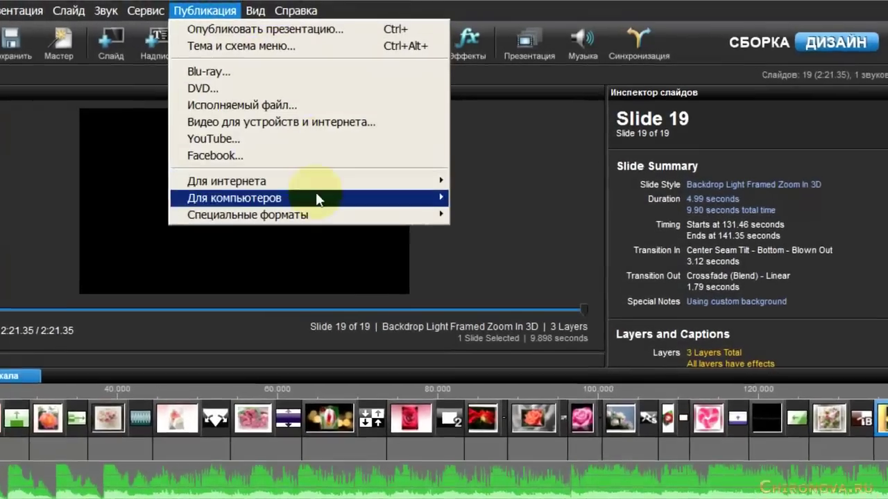
pyautogui.moveTo(336, 189)
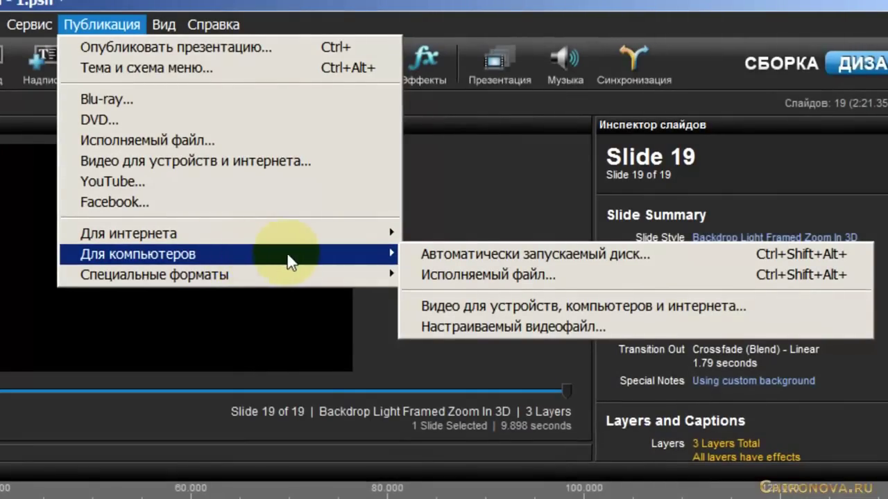
pyautogui.click(528, 306)
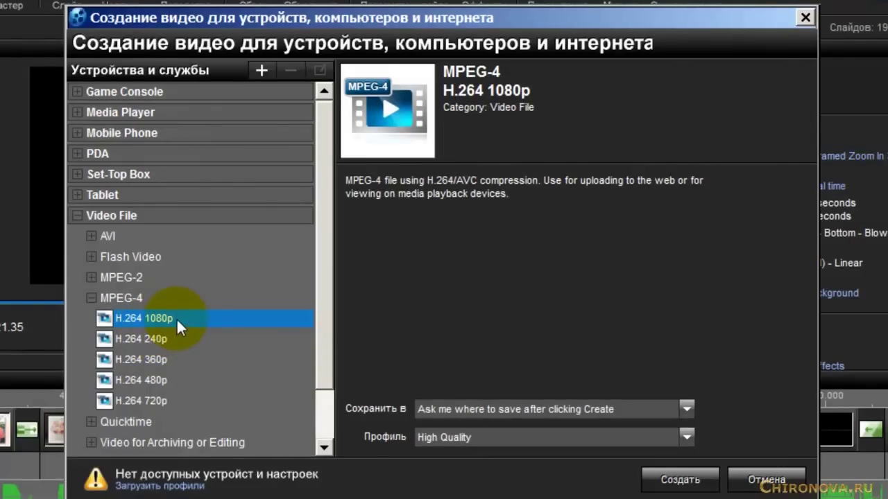
pyautogui.click(685, 410)
pyautogui.click(686, 403)
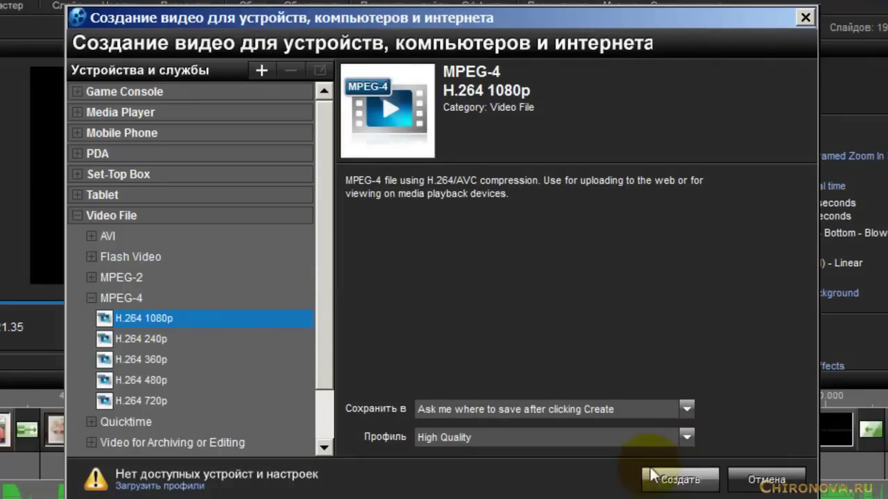
pyautogui.click(671, 480)
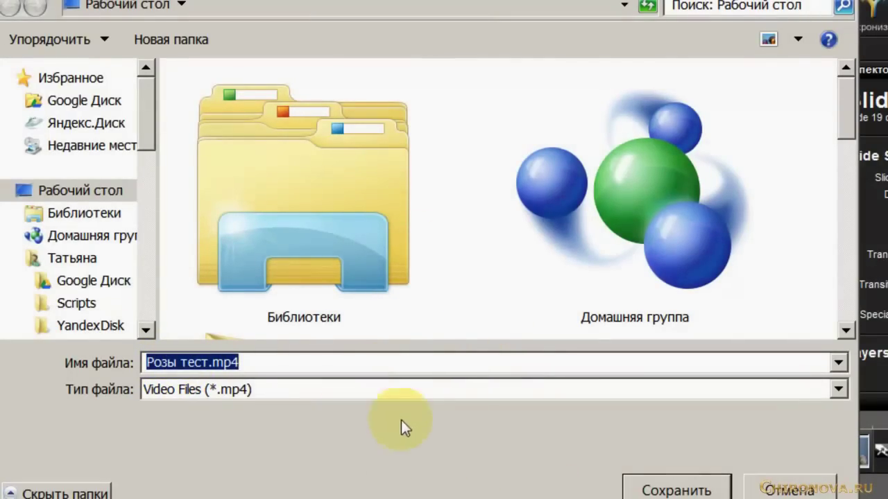
pyautogui.click(676, 489)
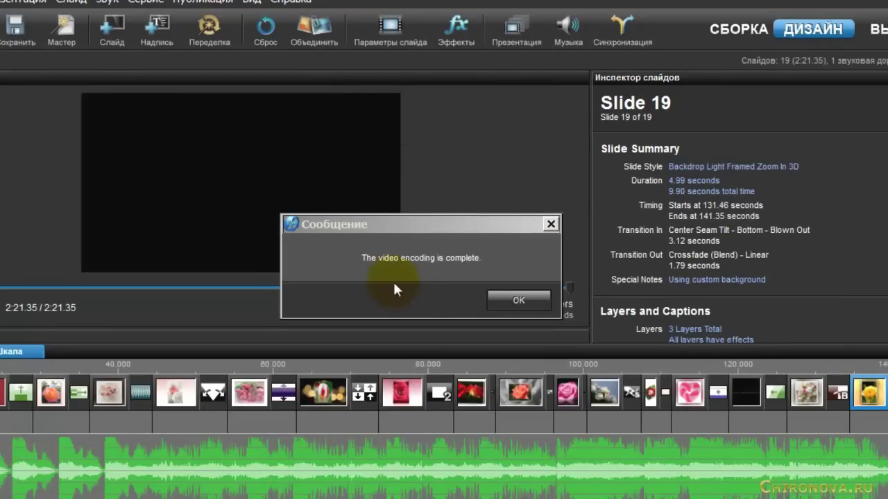
# Step: Move the exported Розы тест.mp4 to a clear area of the desktop and play it in the media player to check the result
pyautogui.click(517, 305)
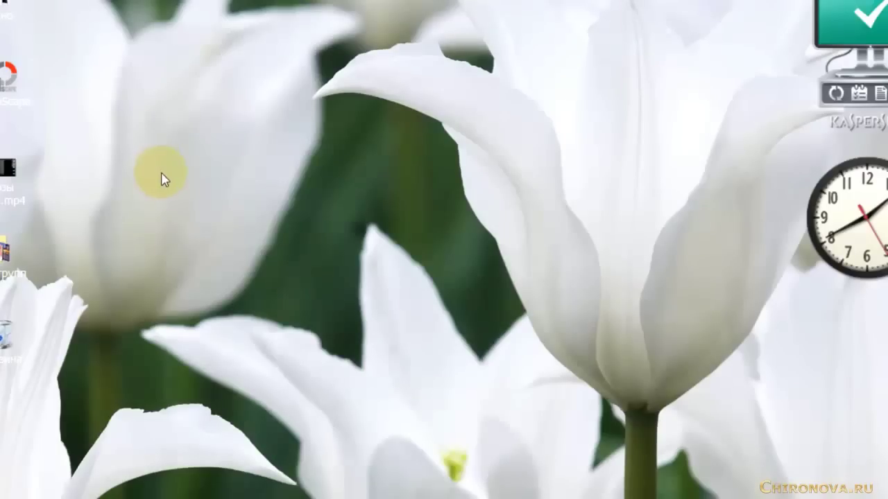
pyautogui.moveTo(4, 179); pyautogui.dragTo(179, 167)
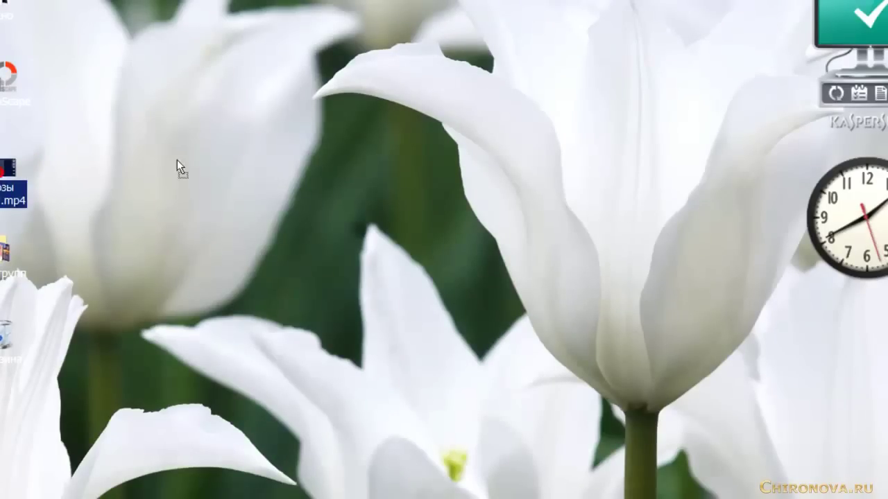
pyautogui.moveTo(434, 194); pyautogui.dragTo(433, 195)
pyautogui.doubleClick(433, 191)
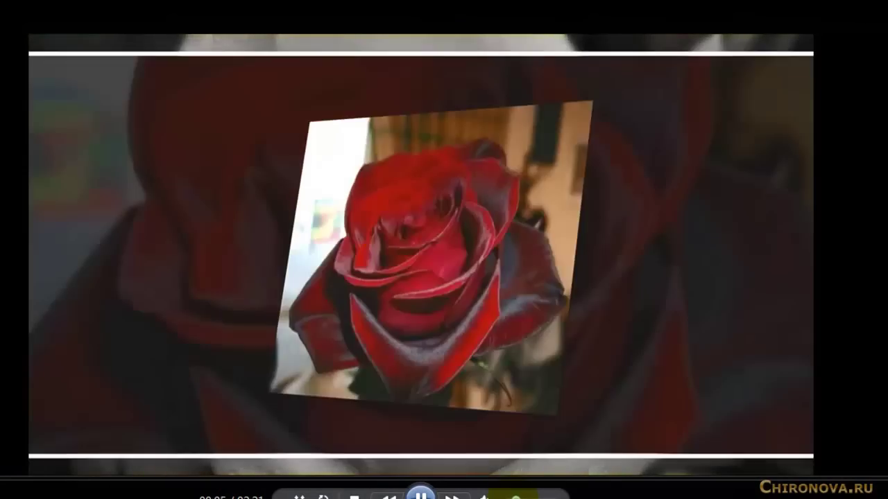
pyautogui.click(388, 496)
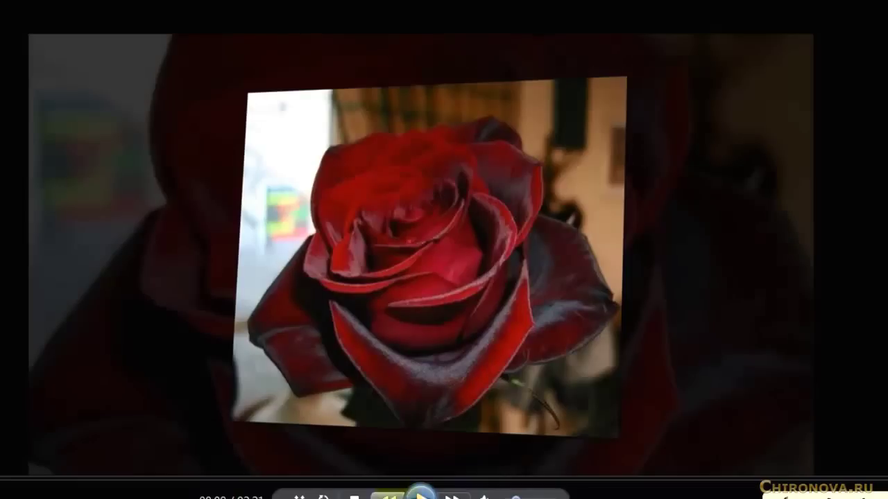
pyautogui.press('Escape')
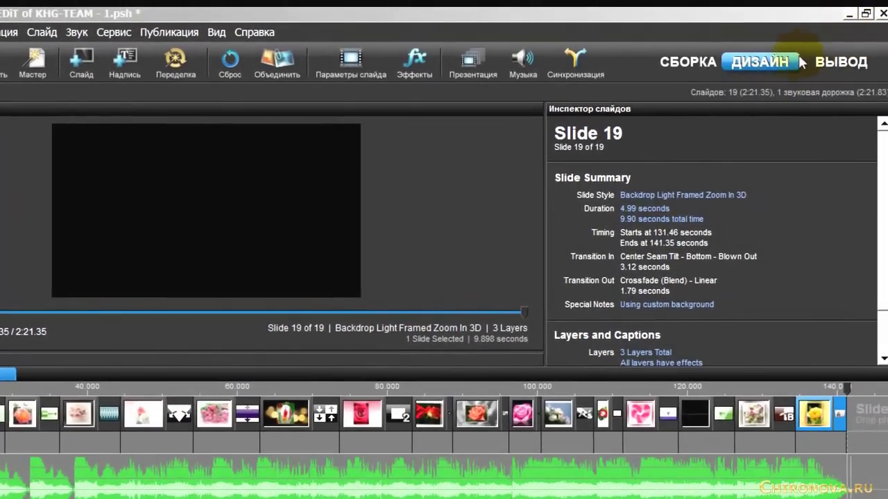
# Step: Close the slideshow program and save the changes to the Розы тест presentation
pyautogui.click(883, 14)
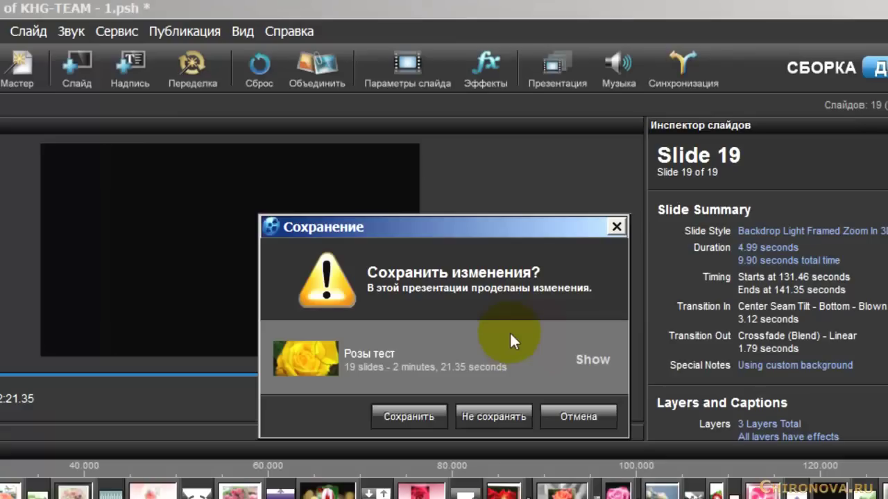
pyautogui.click(410, 419)
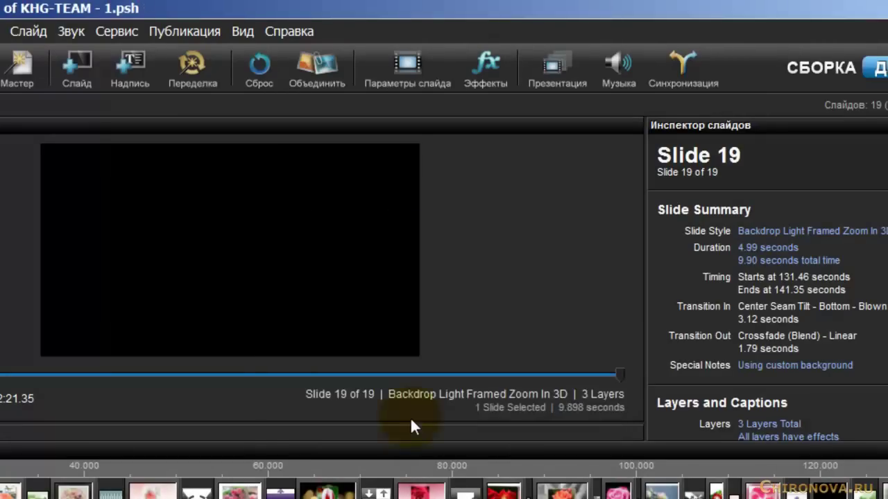